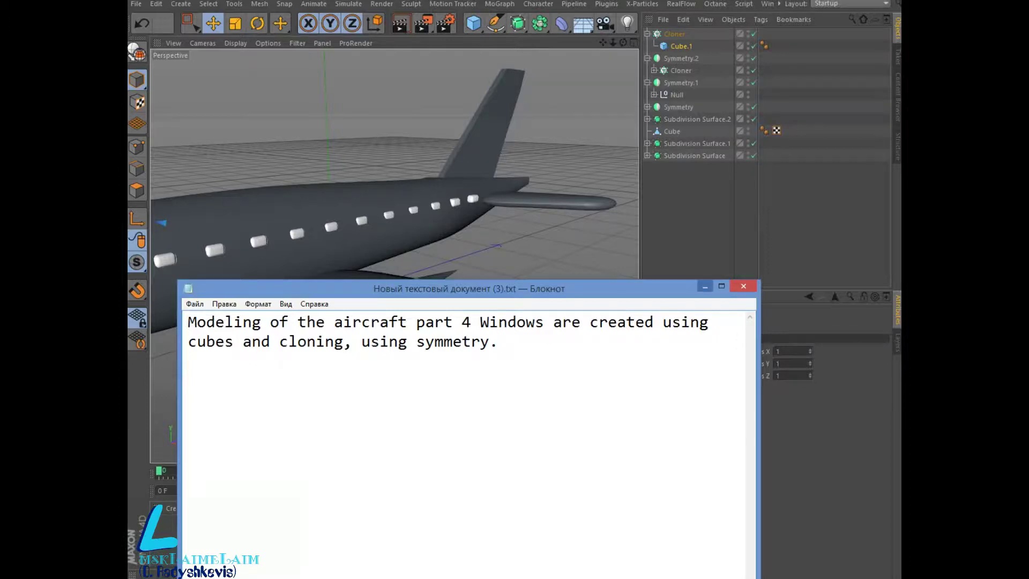
Minimise the Notepad lesson note to bring the Cinema 4D airplane scene forward.
left_click(706, 286)
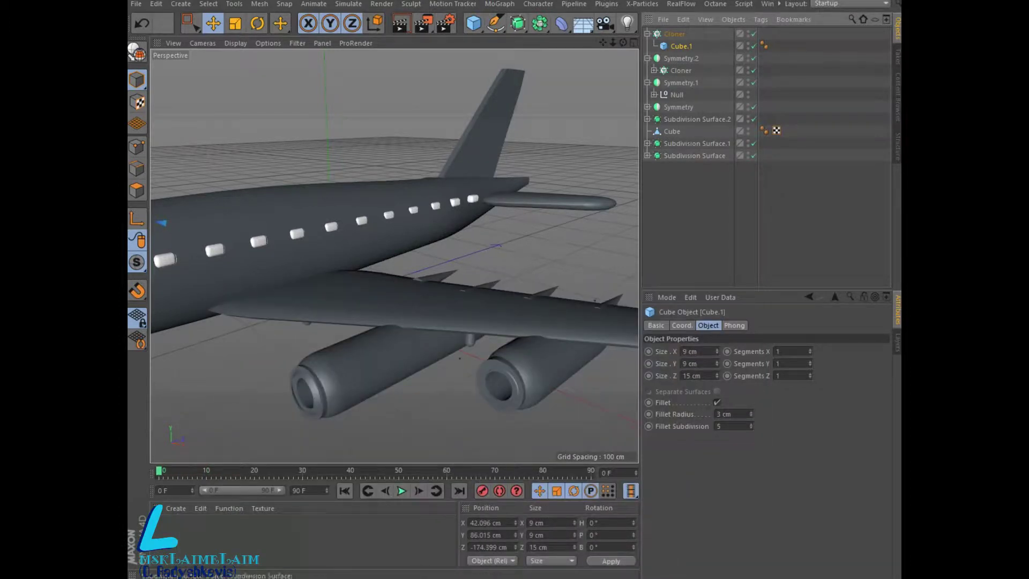
Add a Symmetry object, Symmetry.3, and nest the window Cloner inside it.
left_click(648, 156)
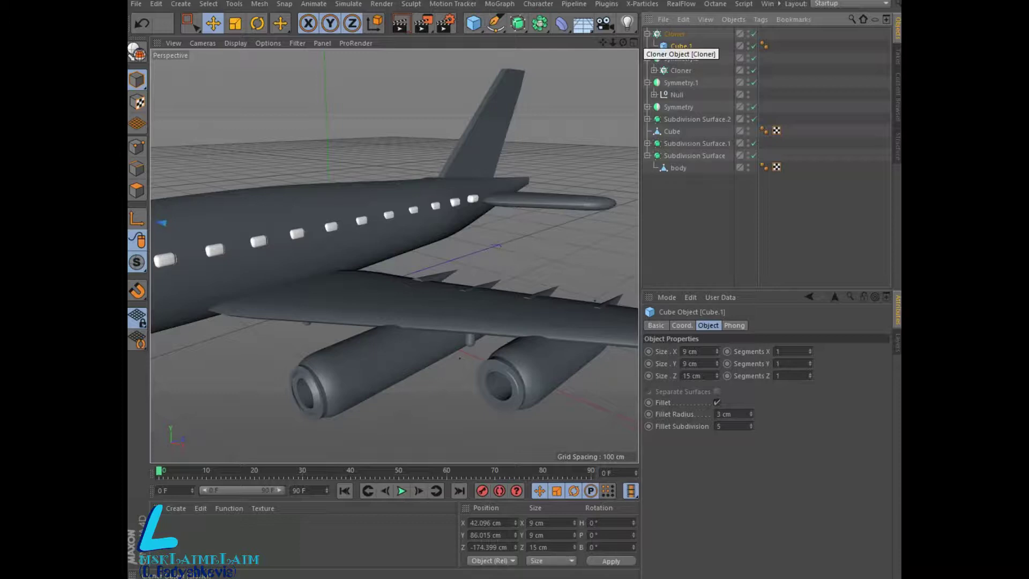
left_click(647, 33)
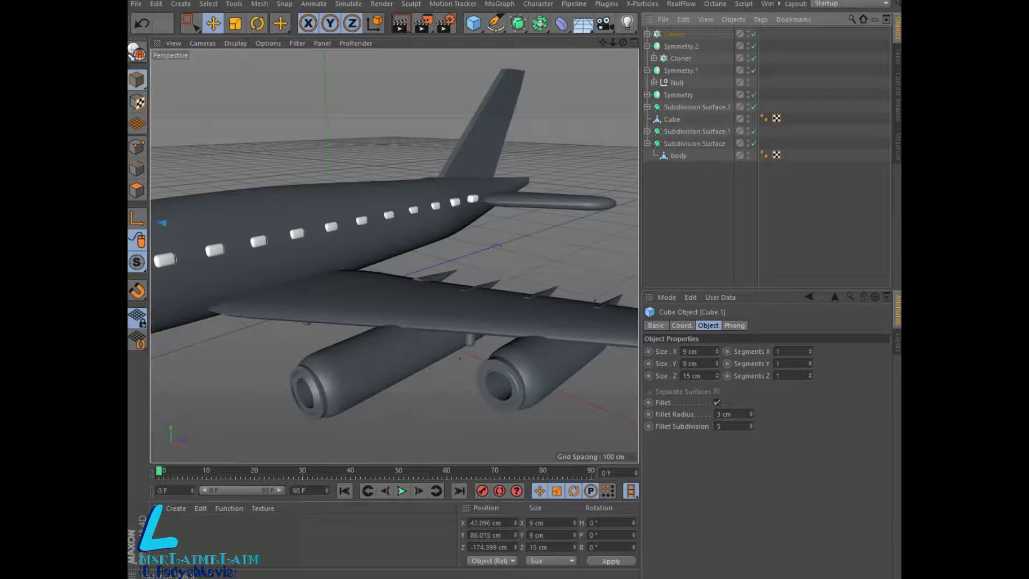
left_click(518, 23)
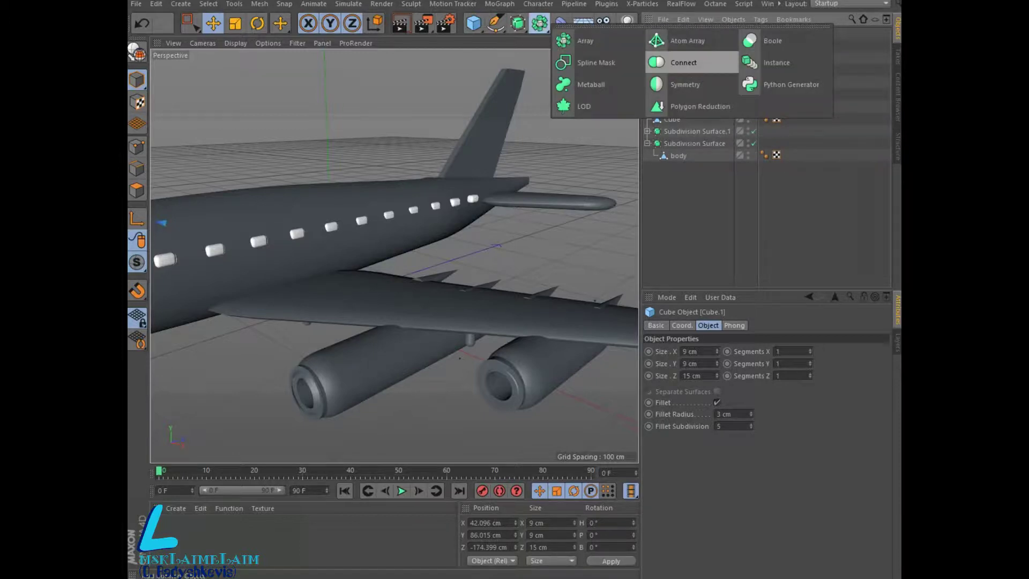
left_click(701, 62)
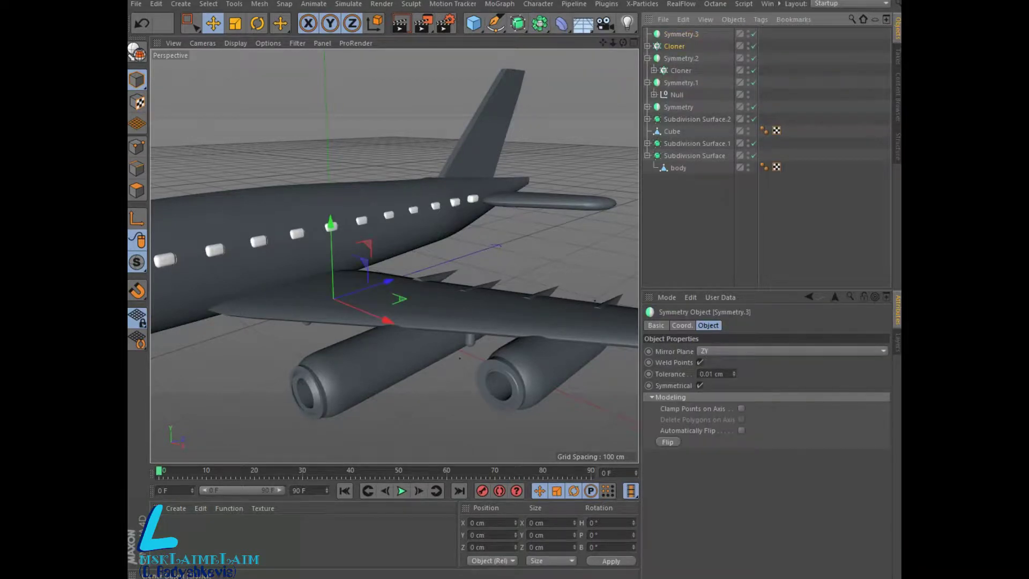
left_click_drag(675, 46, 680, 34)
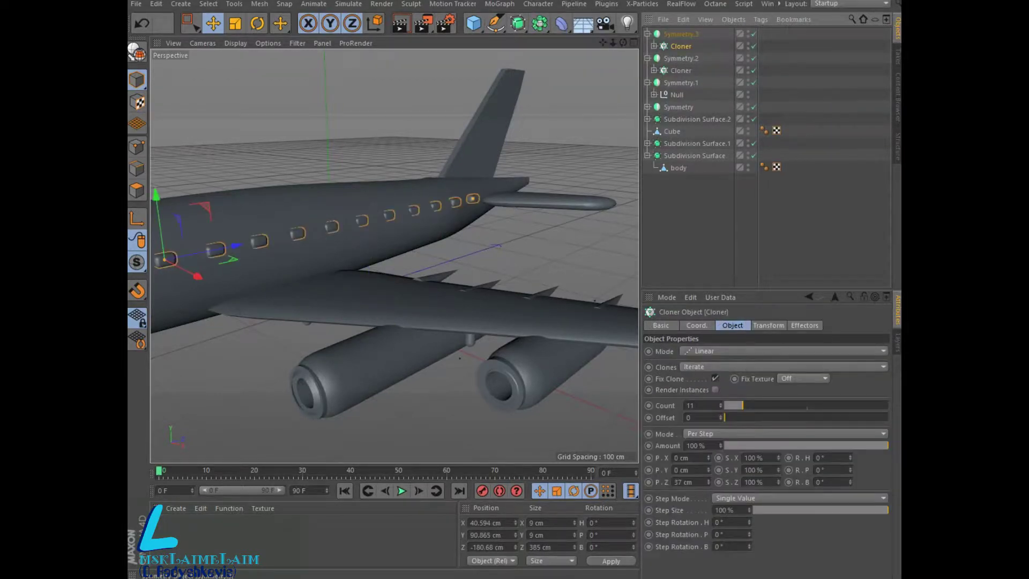
Add a new Boole object to the scene.
left_click_drag(344, 236, 394, 256, "alt")
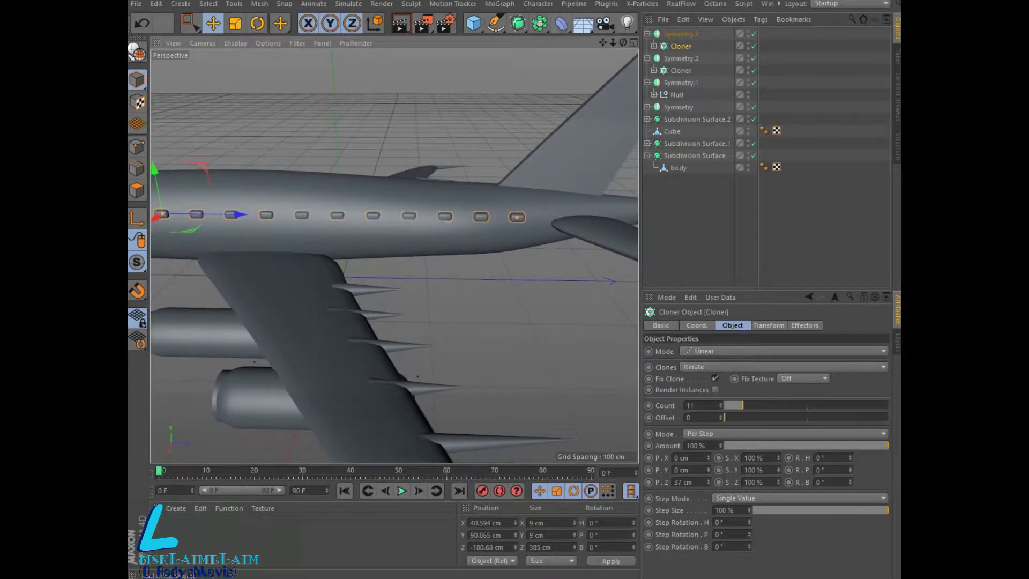
left_click(540, 23)
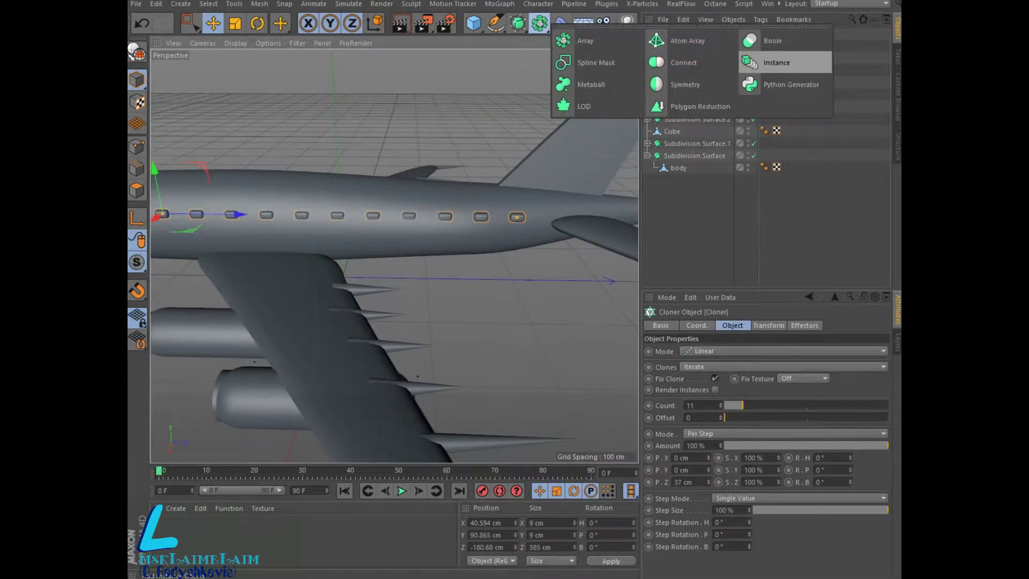
left_click(773, 40)
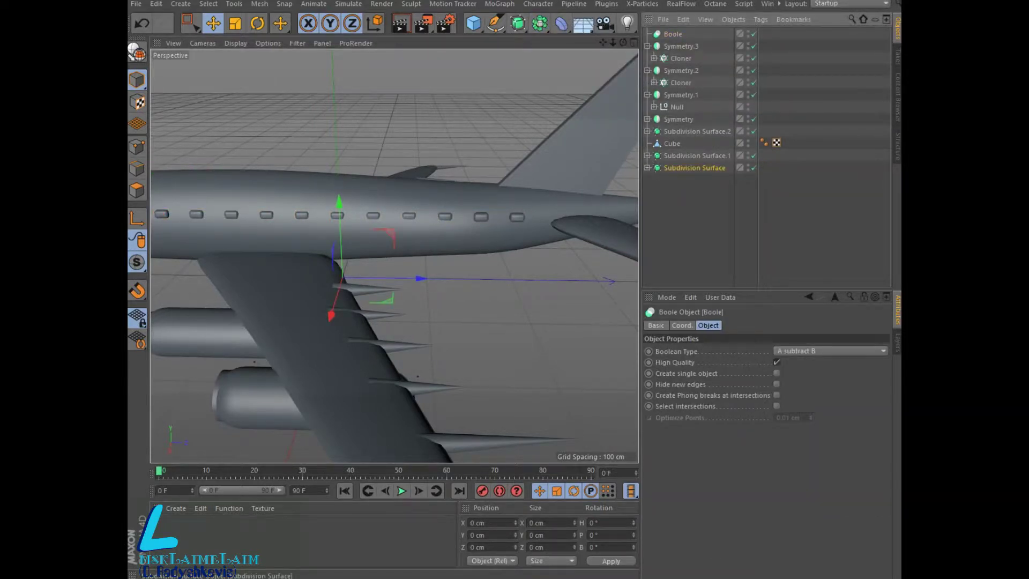
Place the fuselage Subdivision Surface and then Symmetry.3 inside Boole to cut window openings.
left_click_drag(695, 168, 672, 34)
left_click(648, 58)
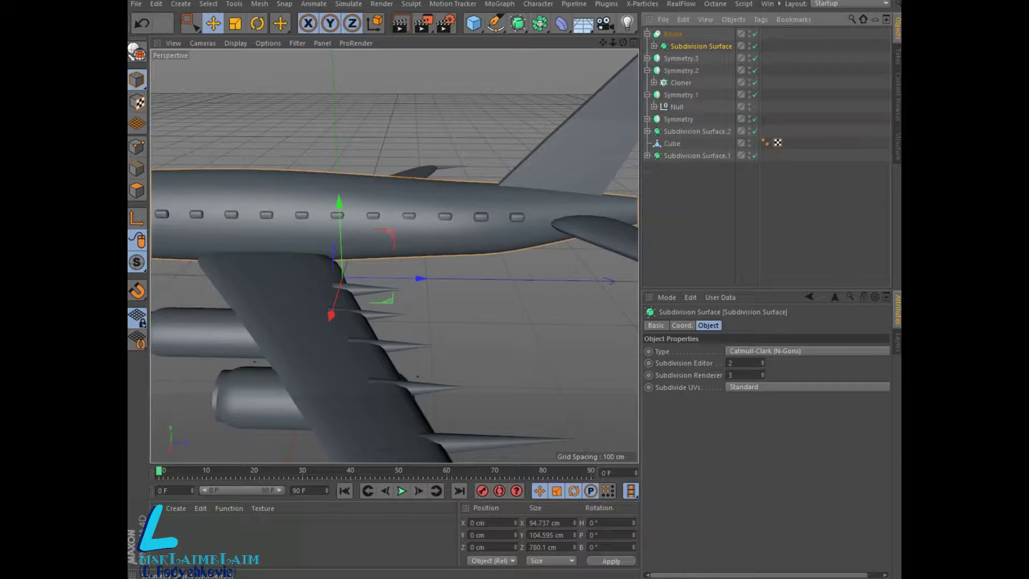
left_click(681, 58, "ctrl")
left_click_drag(681, 58, 697, 46)
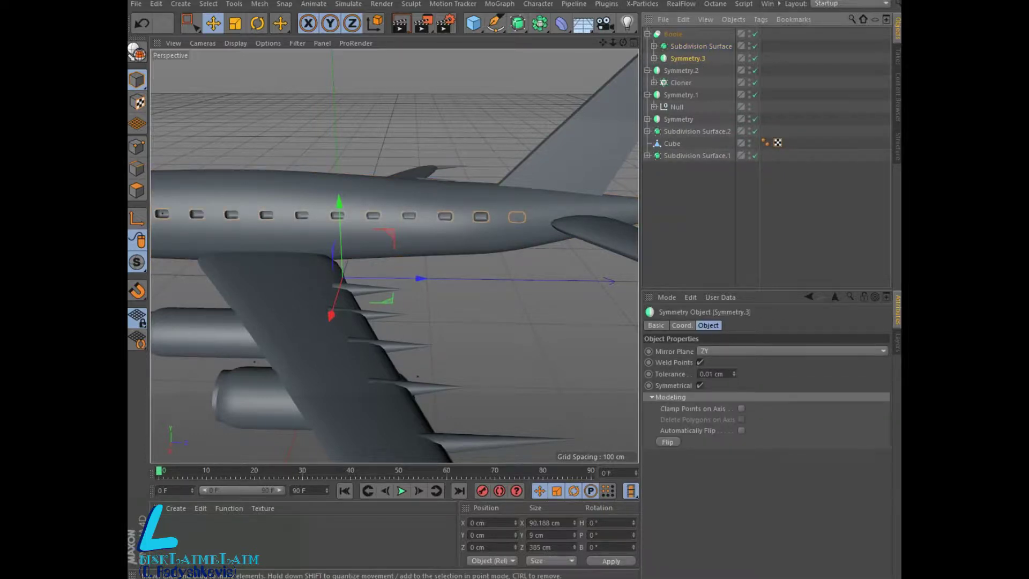
left_click_drag(376, 252, 395, 256, "alt")
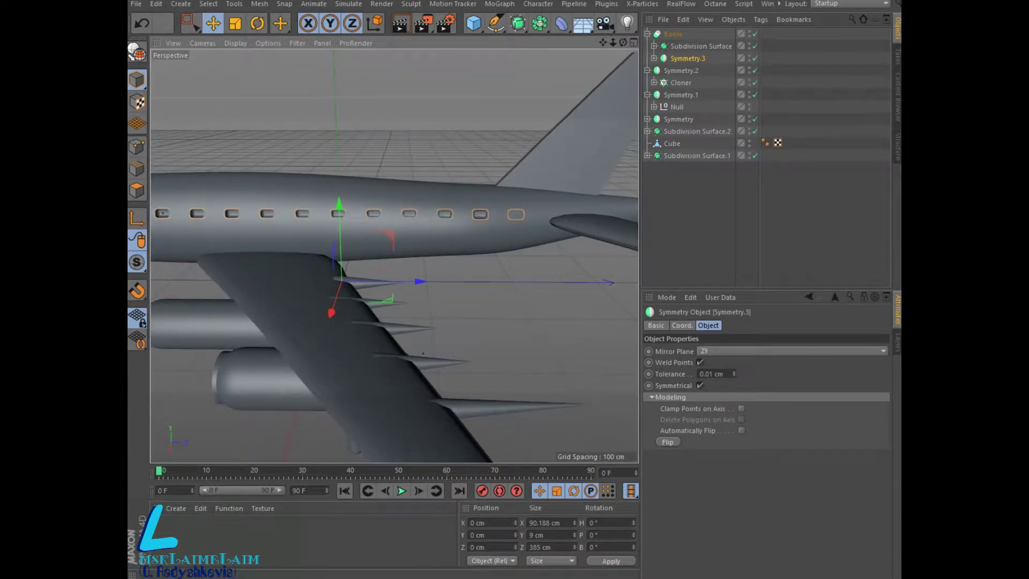
left_click(176, 509)
mouse_move(189, 409)
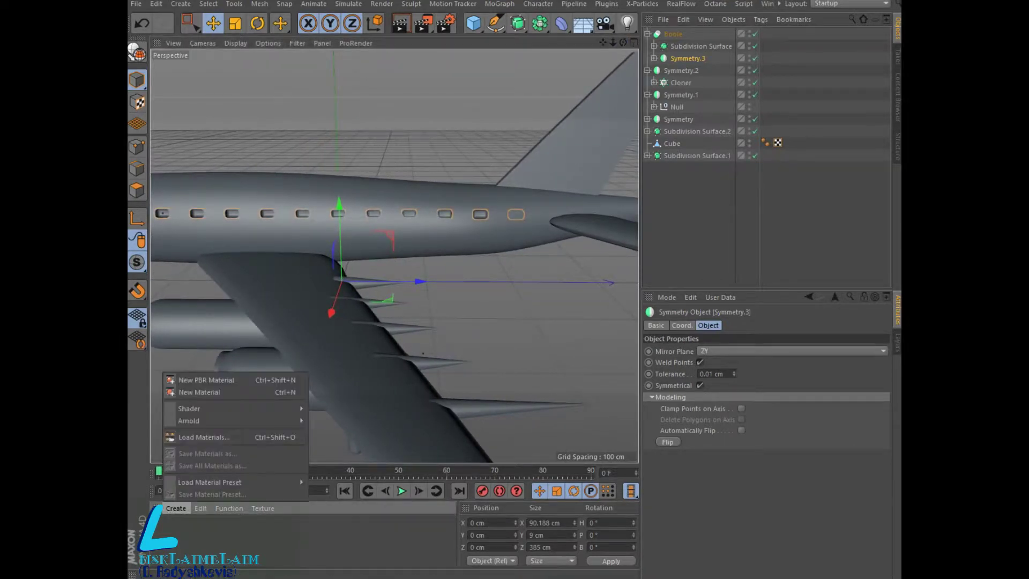
Create material Mat: Color off, Transparency on, refraction 1.66, light blue tint (H 199, S 56).
left_click(200, 392)
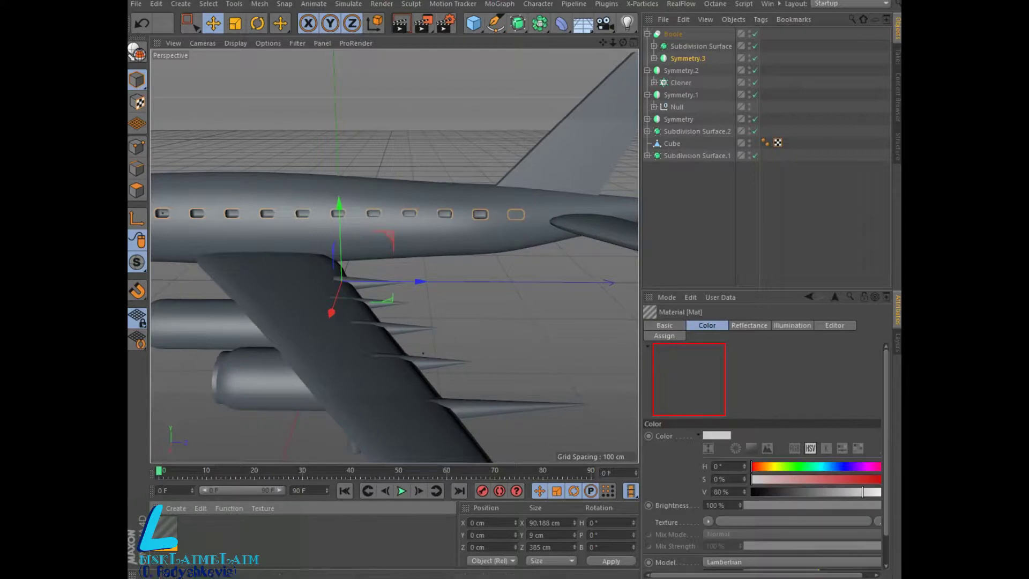
double_click(161, 528)
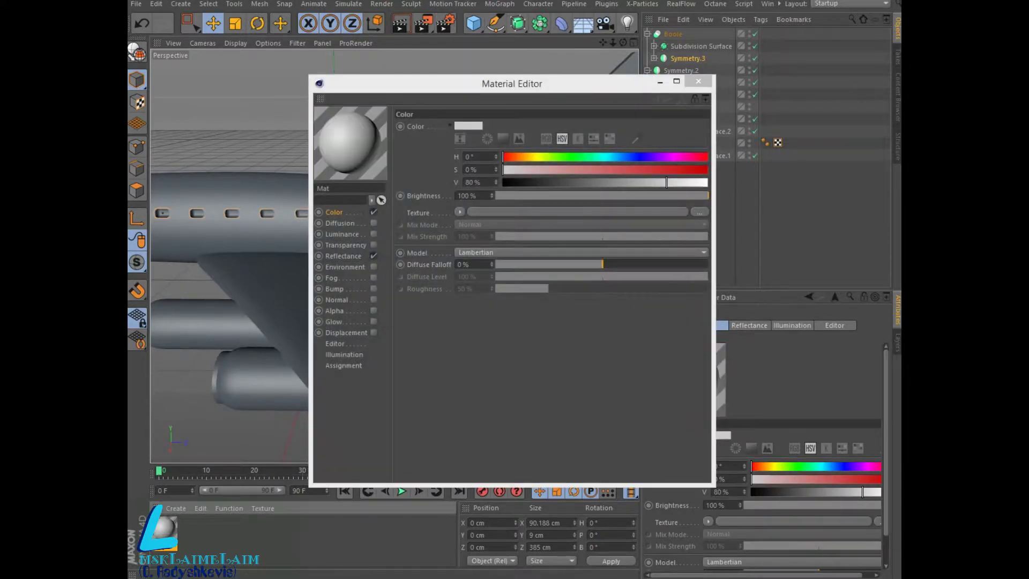
left_click(374, 211)
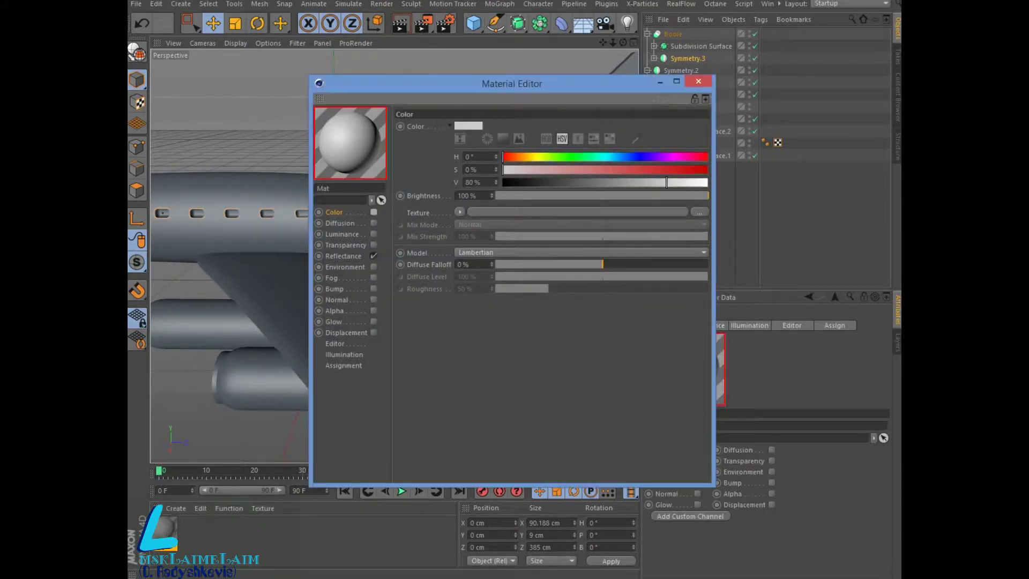
left_click(373, 245)
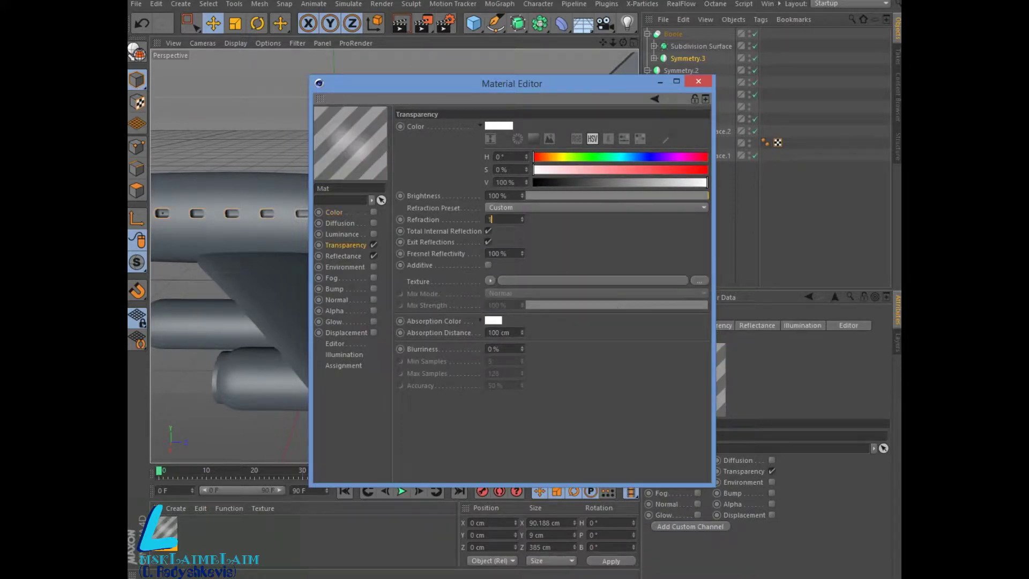
type("66")
key("Return")
left_click(630, 157)
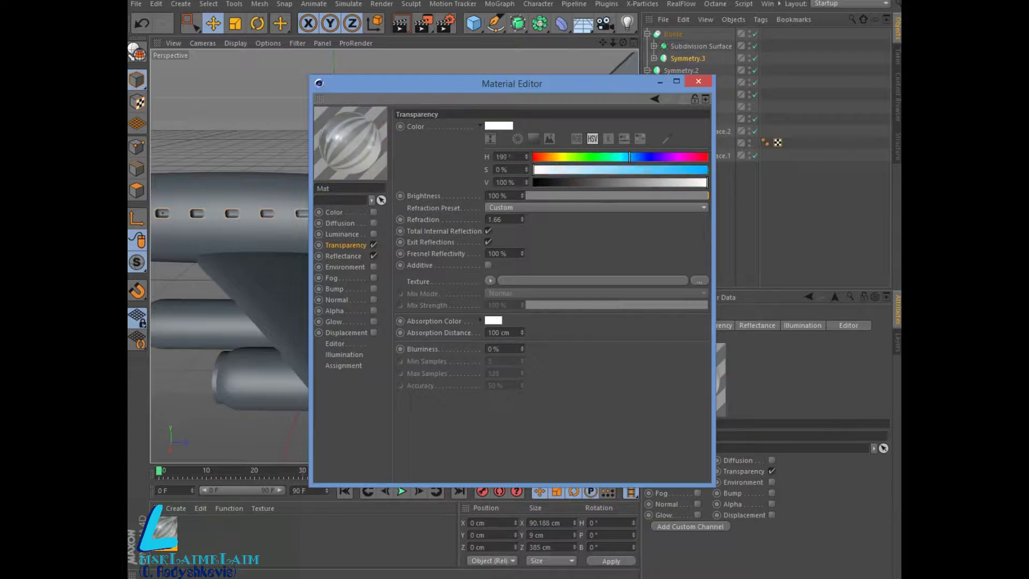
left_click(631, 170)
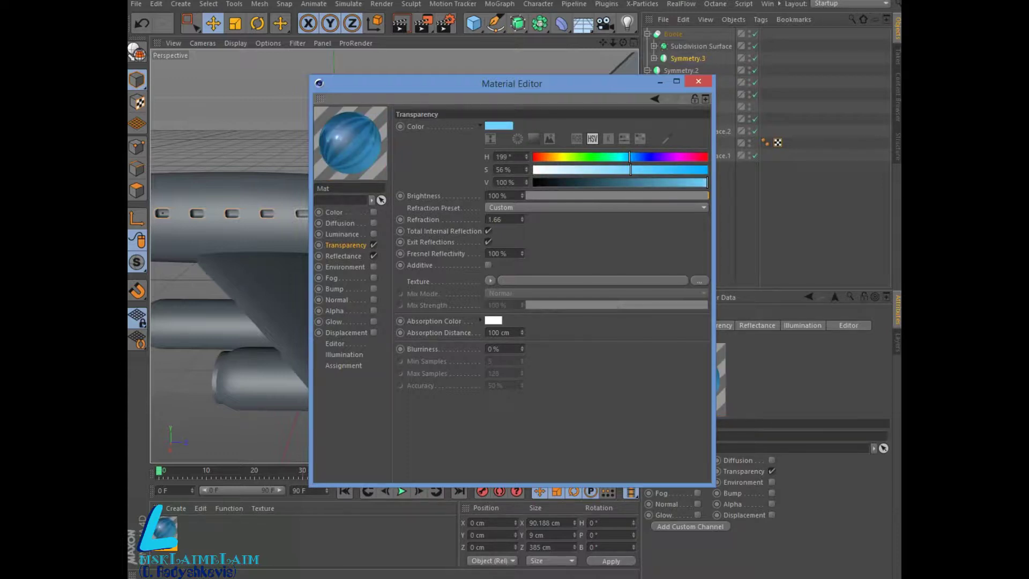
left_click(699, 81)
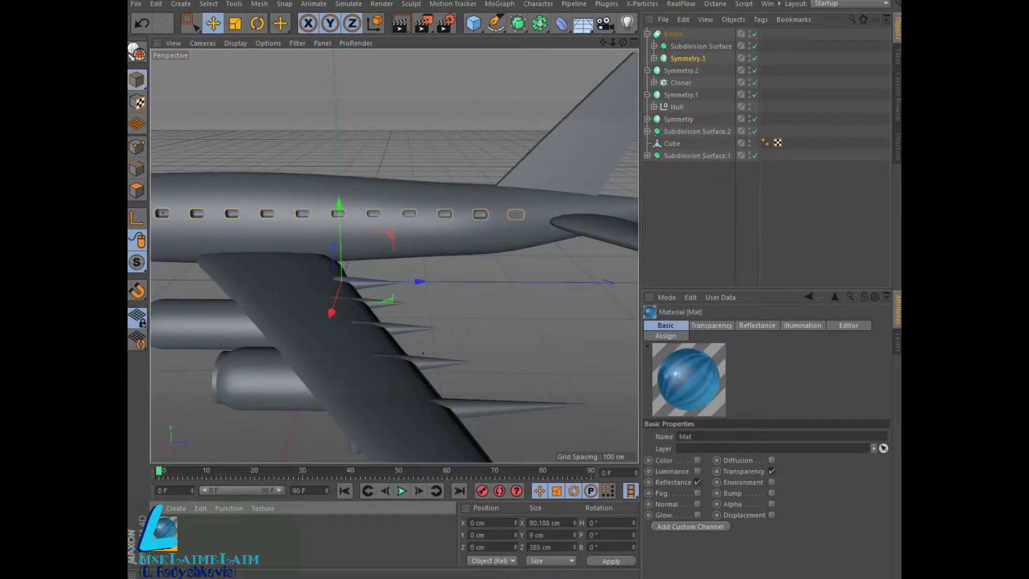
Apply Mat to Boole, move its texture tag onto Symmetry.3, and render the viewport.
left_click_drag(164, 531, 673, 34)
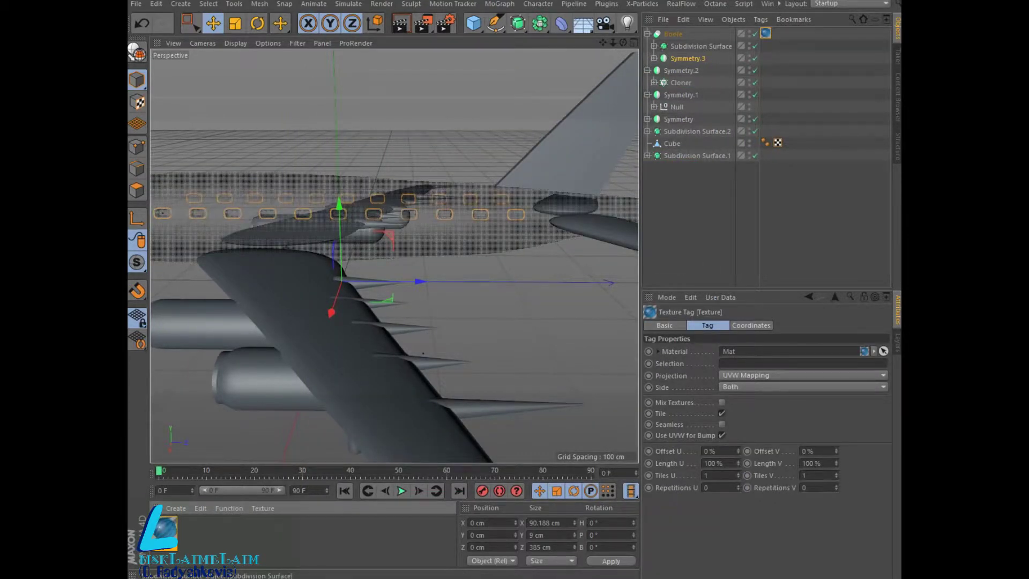
left_click_drag(765, 34, 765, 57)
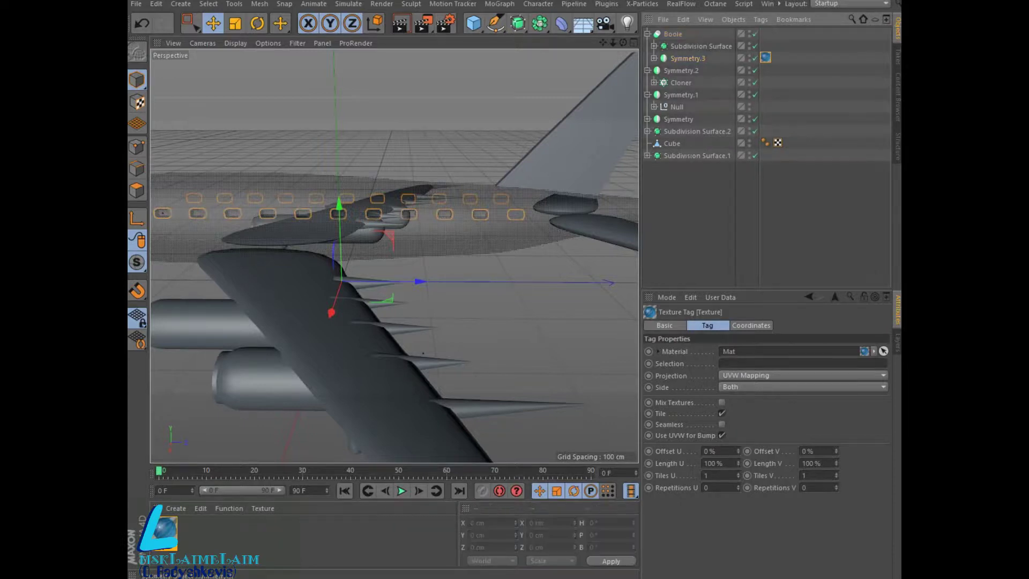
left_click(399, 23)
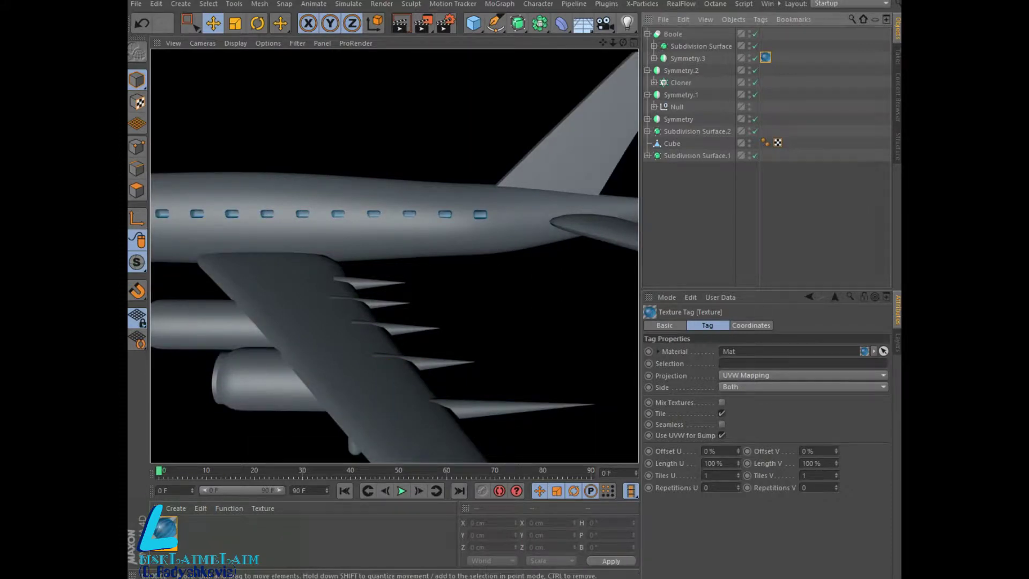
scroll(445, 317, "down", 5)
scroll(445, 319, "down", 1)
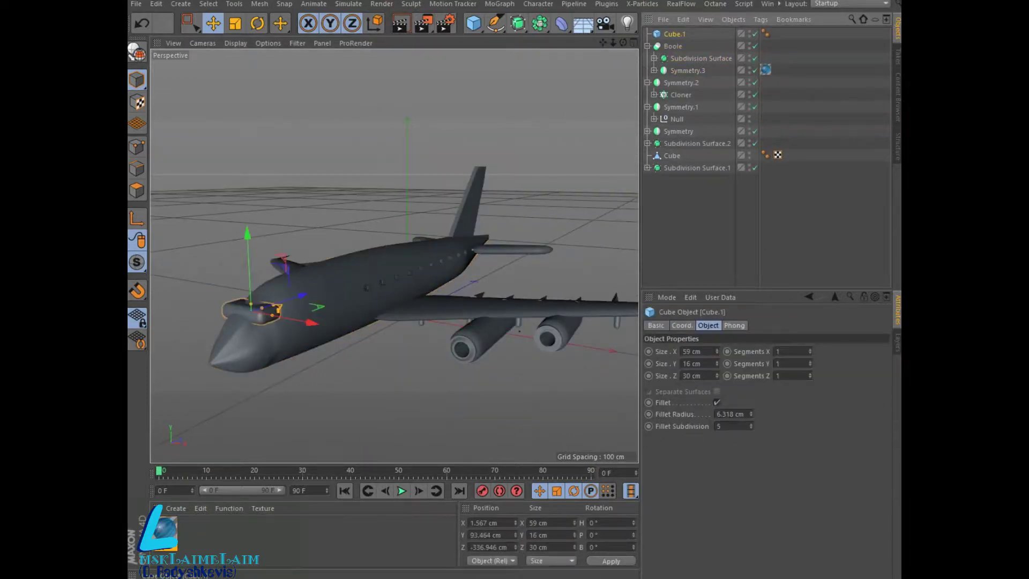
Group the Subdivision Surface and Symmetry.3 under a Null inside Boole.
left_click(697, 58)
left_click(686, 70, "ctrl")
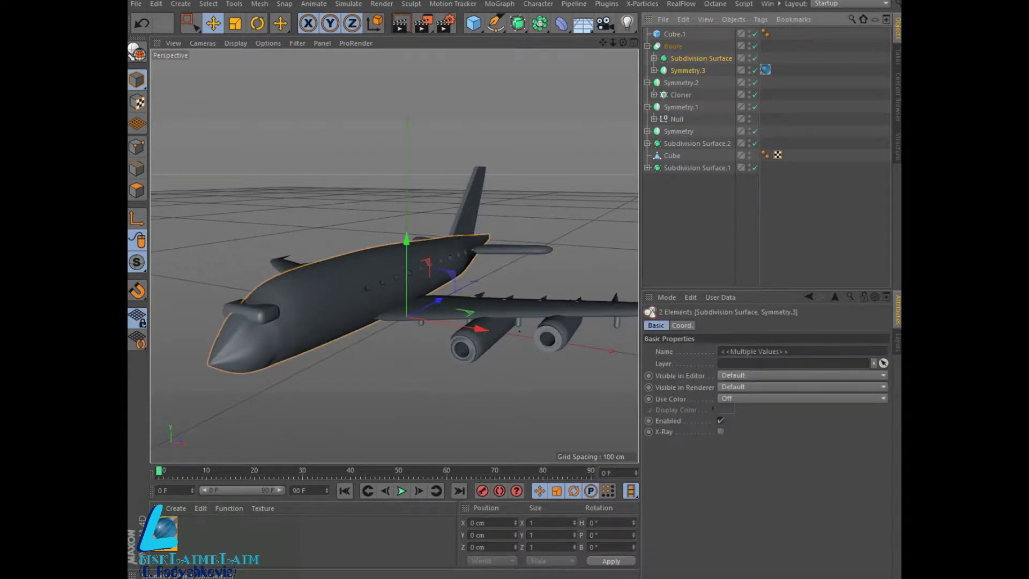
right_click(675, 70)
left_click(713, 451)
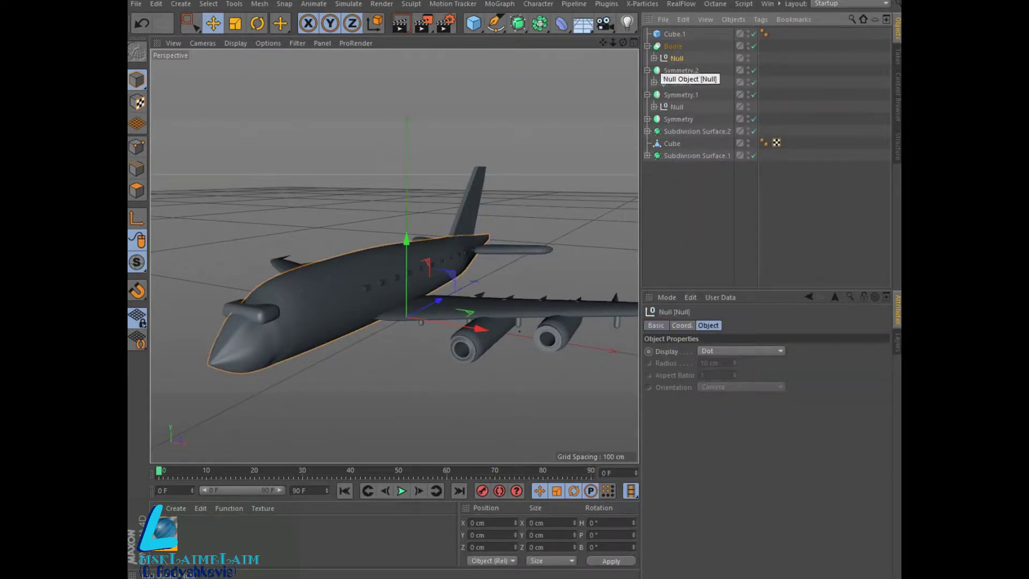
left_click(654, 58)
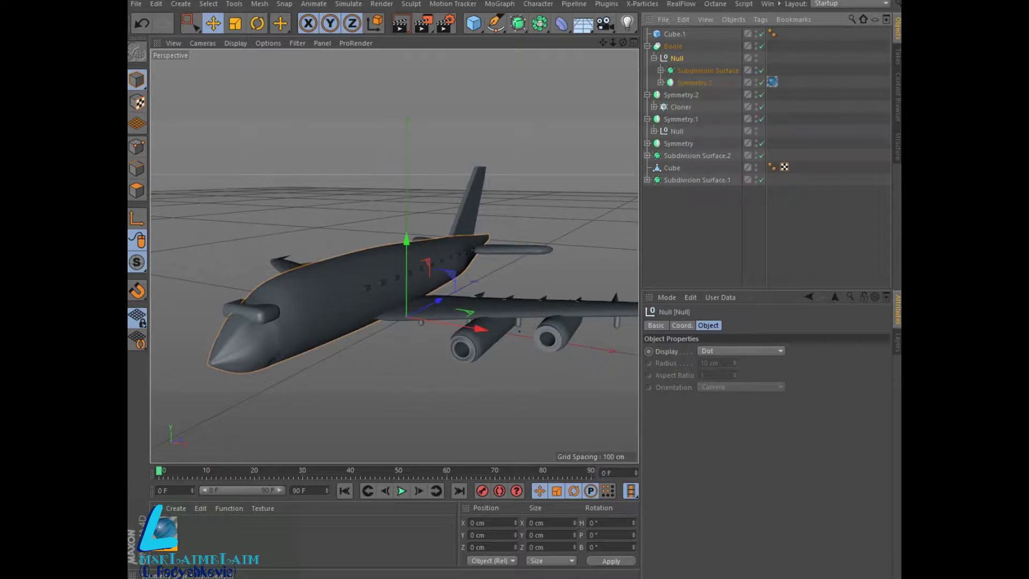
Move Cube.1 back to the top level and delete the Null from Boole.
left_click(674, 34)
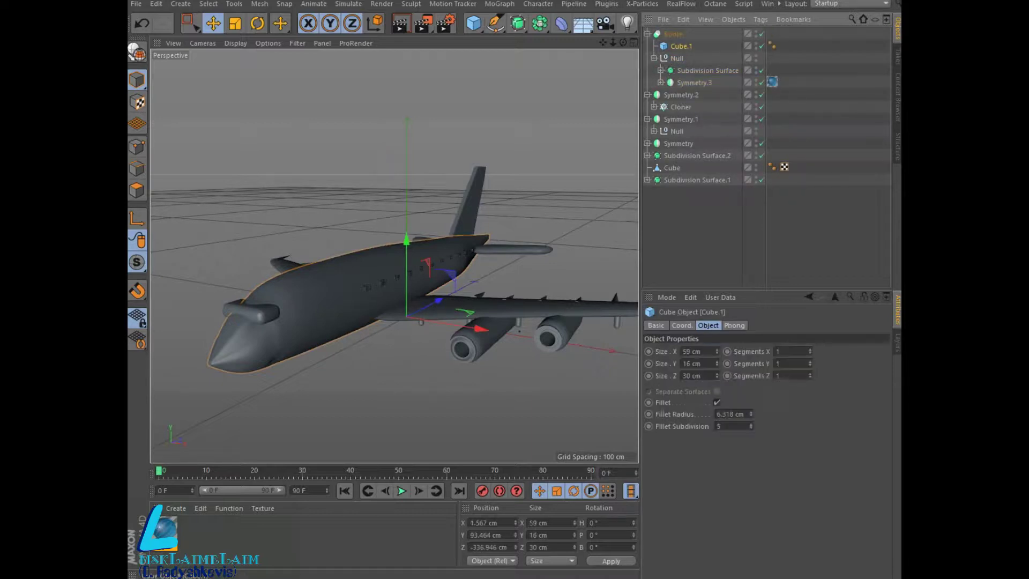
left_click_drag(674, 34, 673, 47)
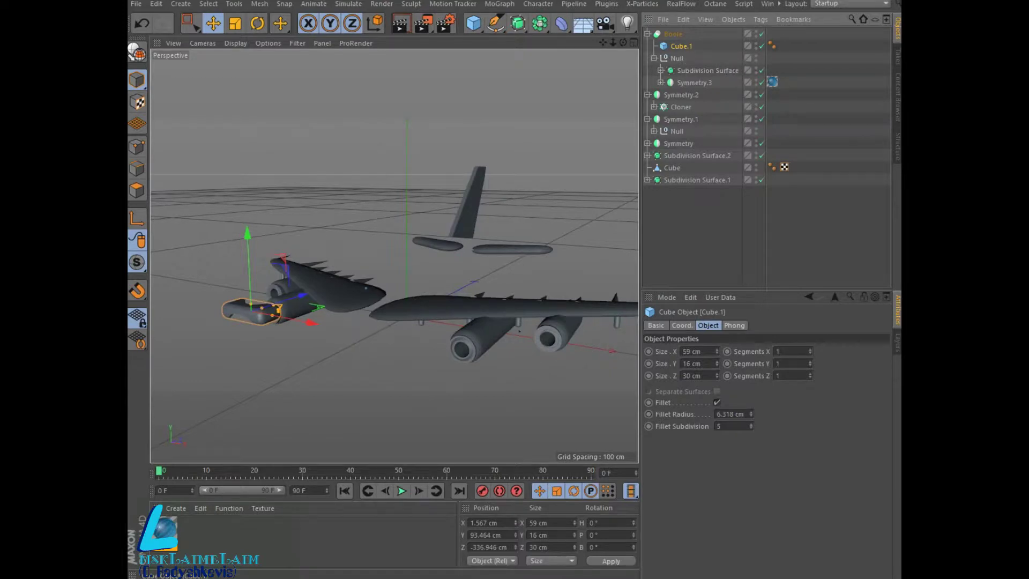
left_click_drag(681, 46, 676, 88)
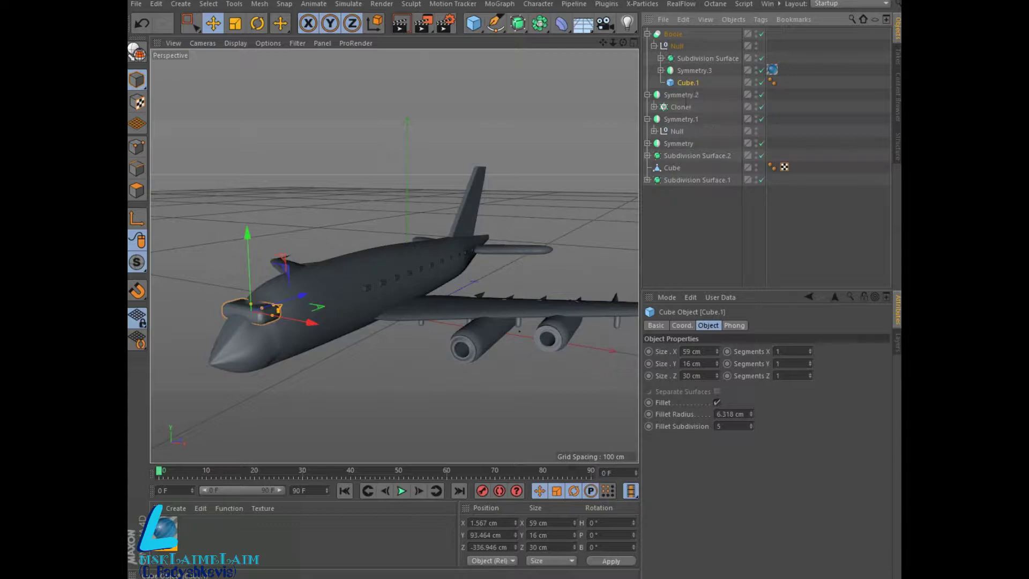
left_click_drag(688, 102, 675, 186)
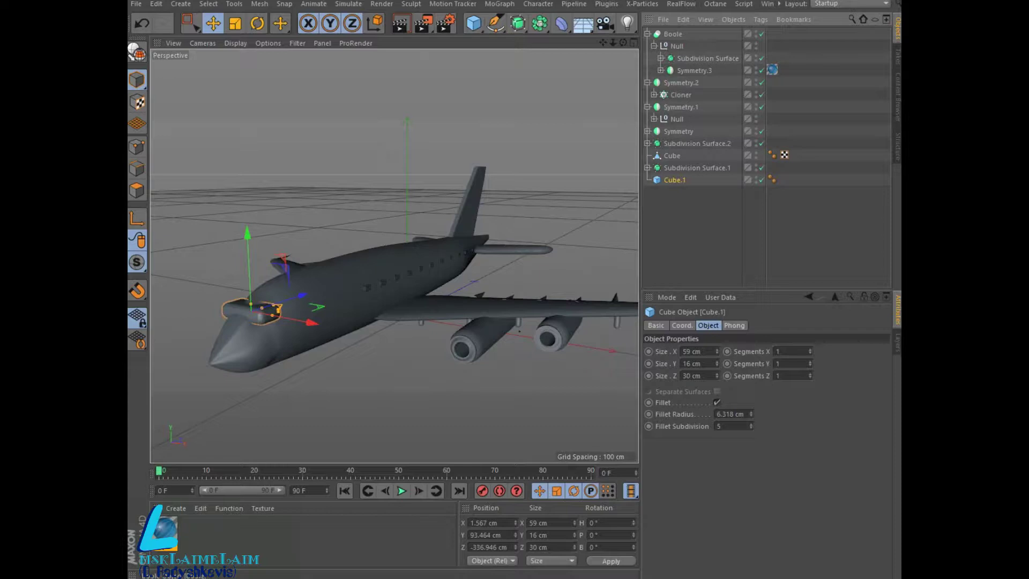
left_click(654, 46)
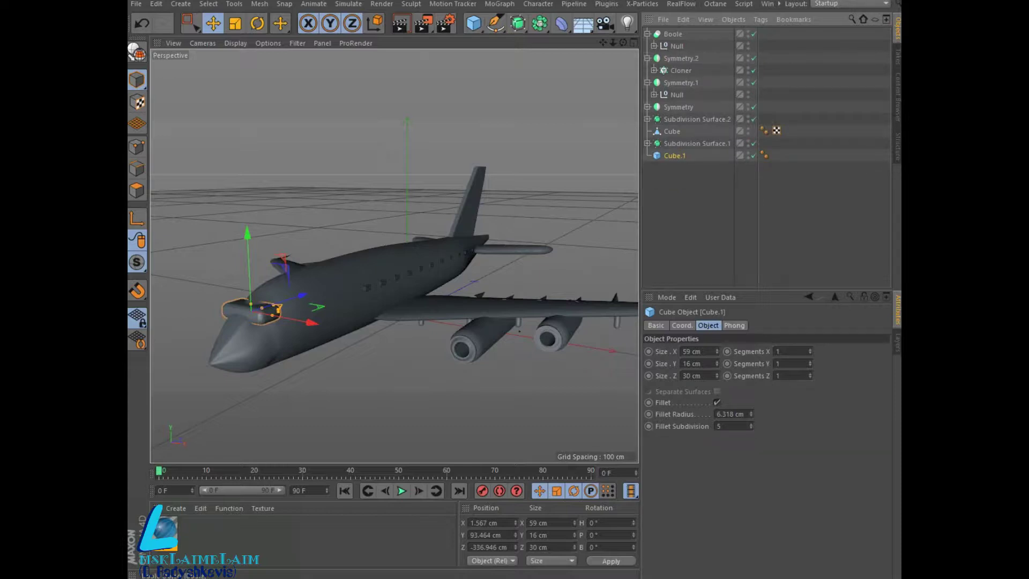
key("Delete")
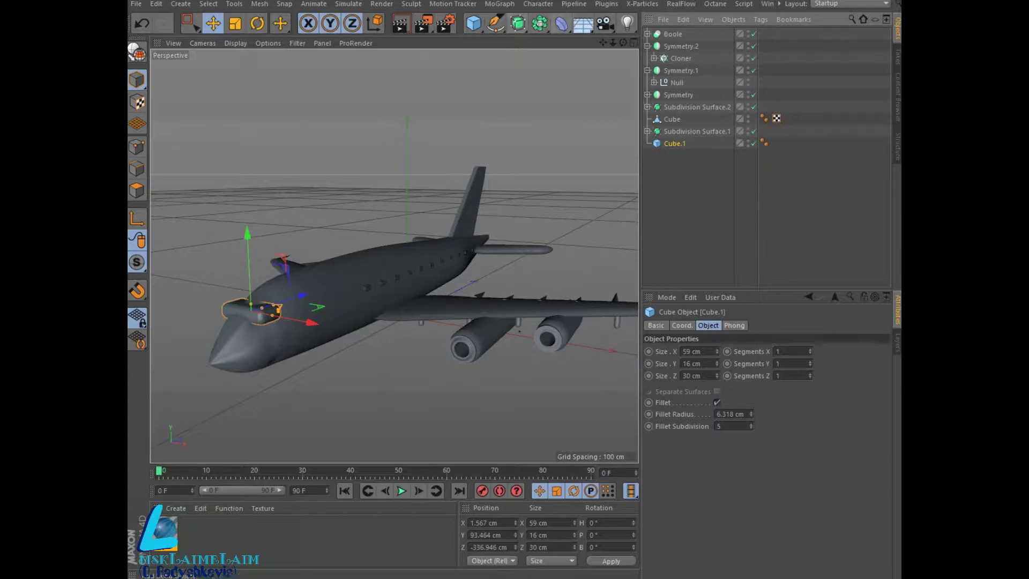
left_click(540, 23)
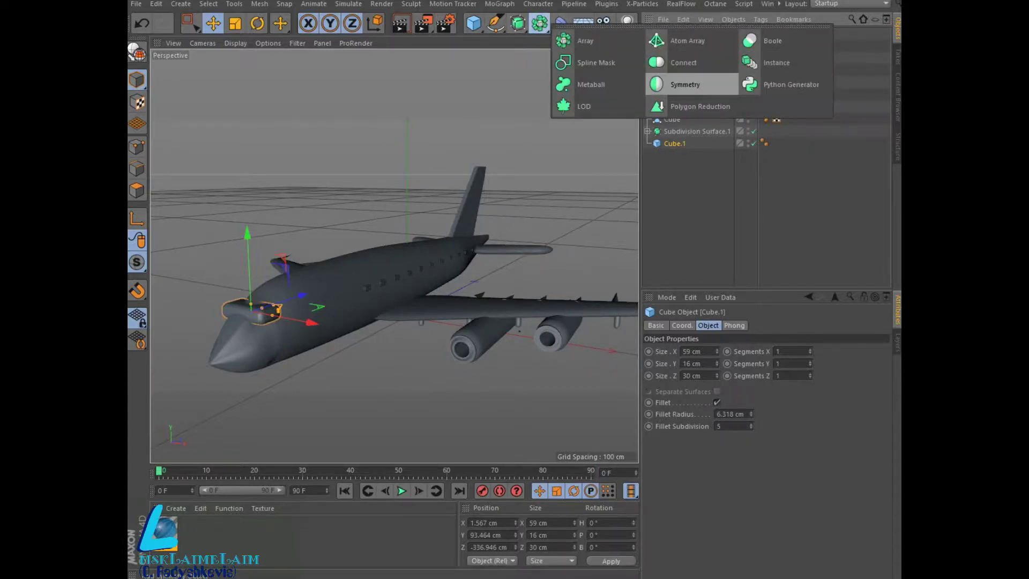
Add Boole.1 holding Boole and Cube.1, and apply Mat to Cube.1.
left_click(773, 41)
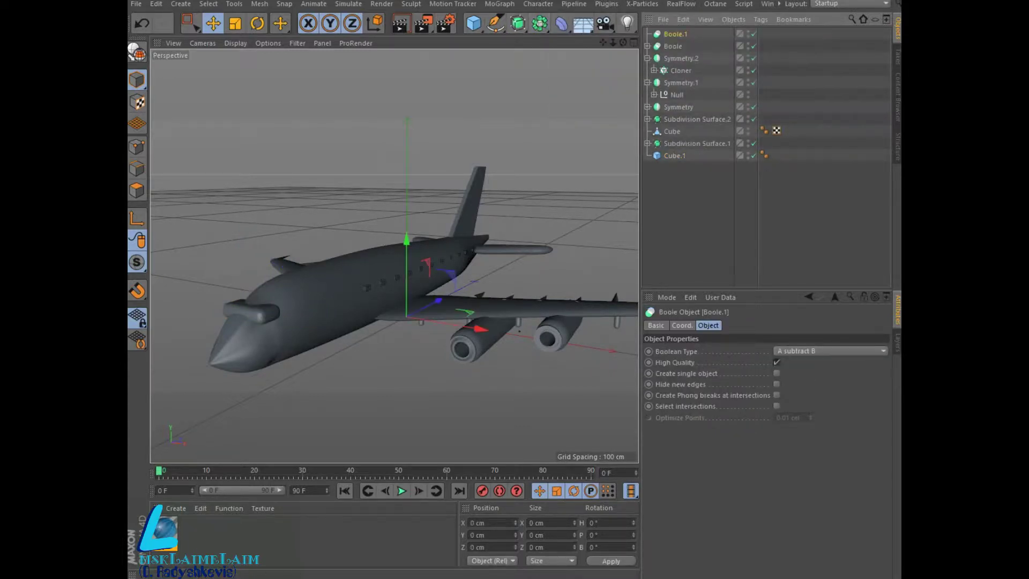
left_click_drag(672, 46, 676, 33)
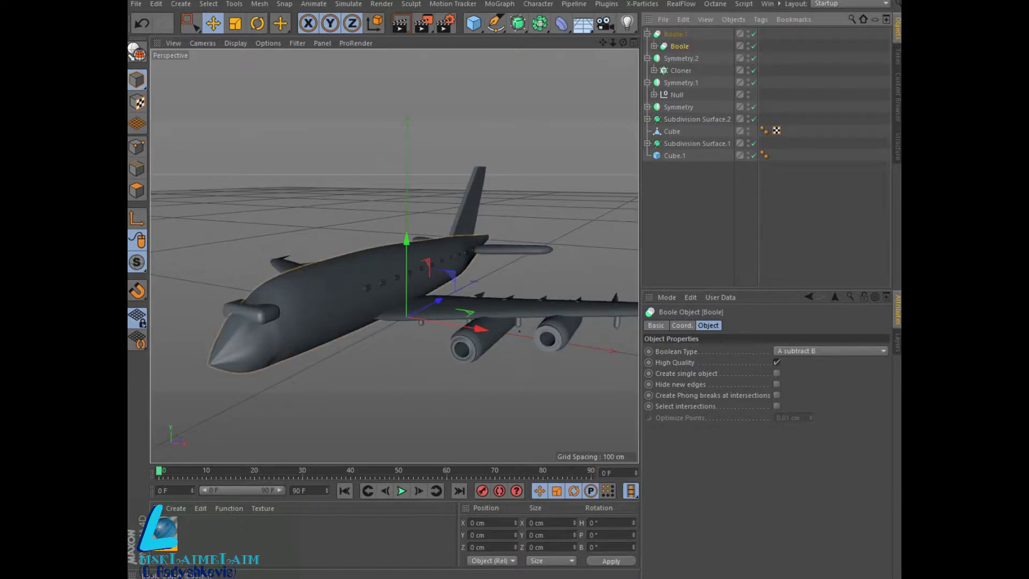
left_click(674, 156, "ctrl")
left_click_drag(674, 155, 677, 52)
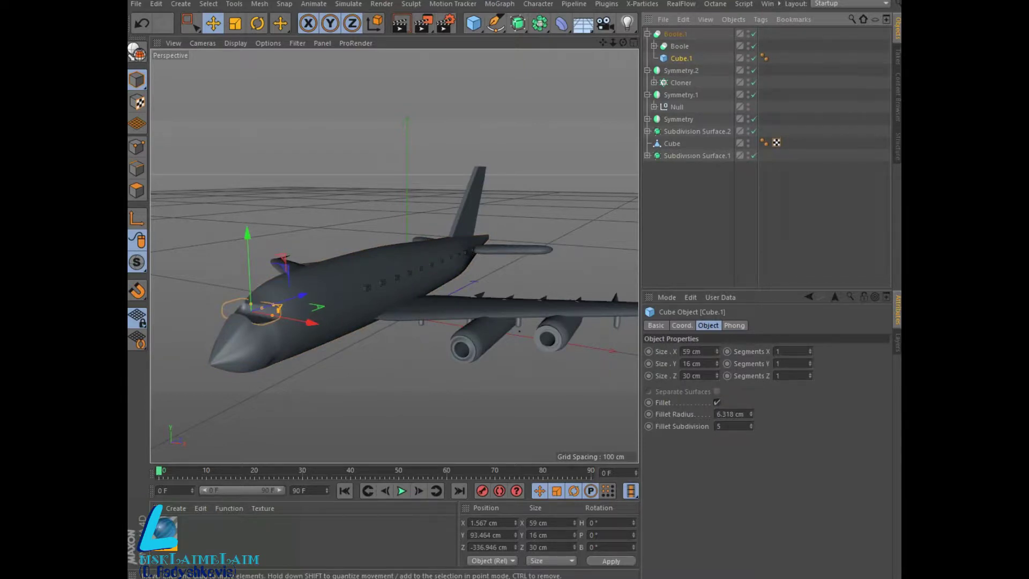
left_click_drag(623, 41, 395, 256)
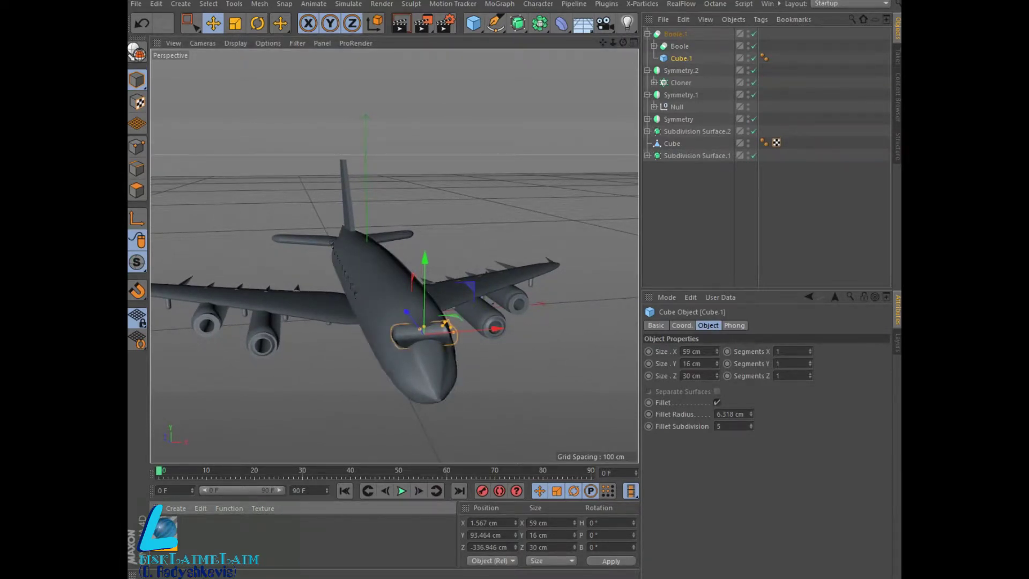
left_click_drag(163, 531, 423, 335)
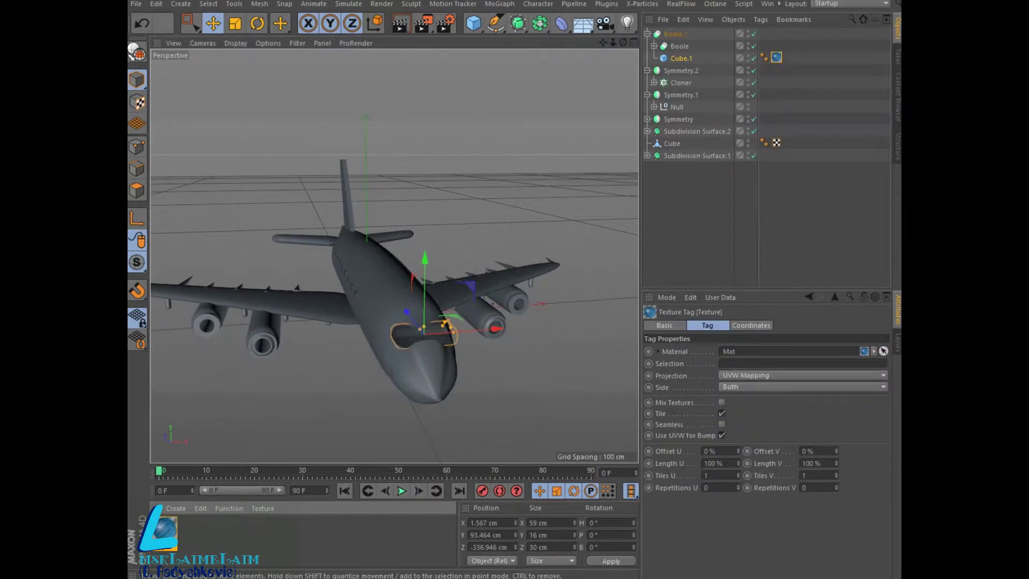
Slide the door cutter along the fuselage, check renders, and set its width to 69 cm.
left_click_drag(623, 43, 589, 45)
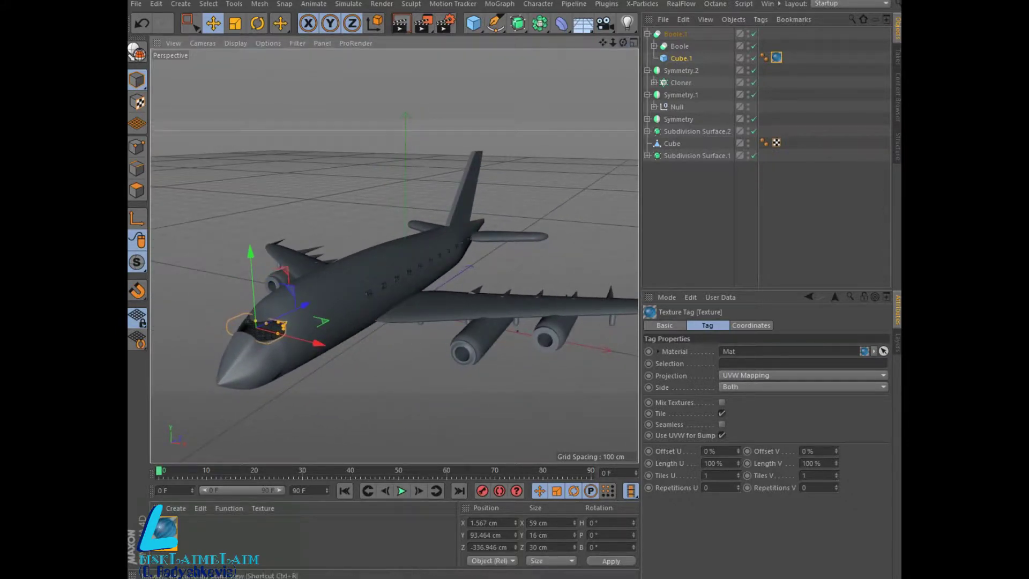
left_click(400, 23)
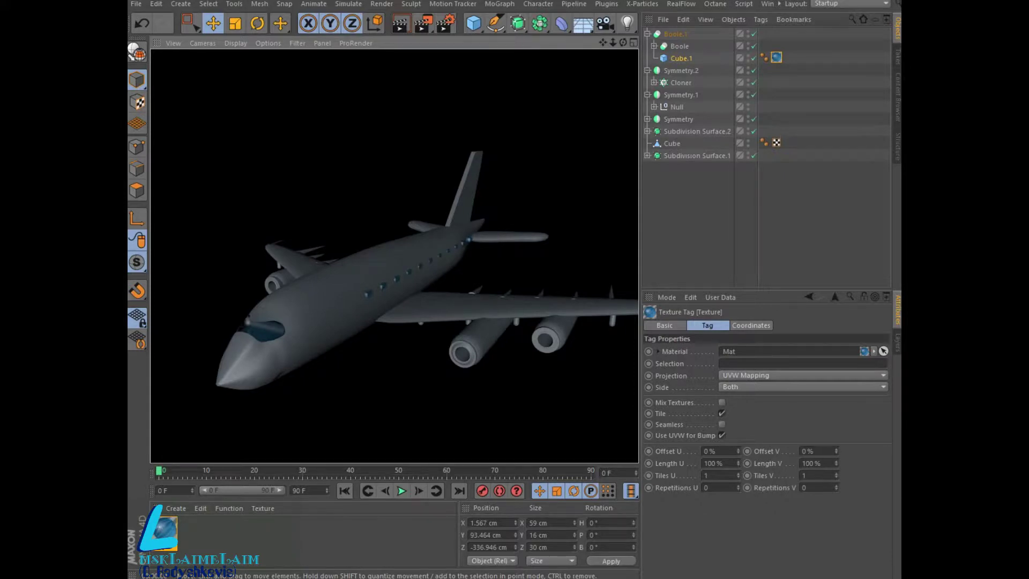
left_click(268, 326)
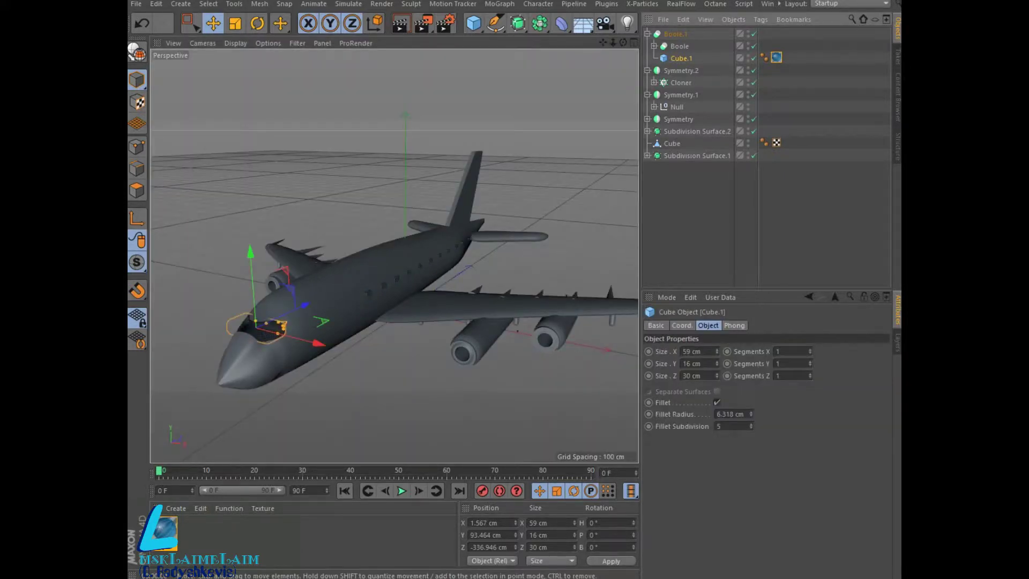
left_click_drag(304, 305, 304, 306)
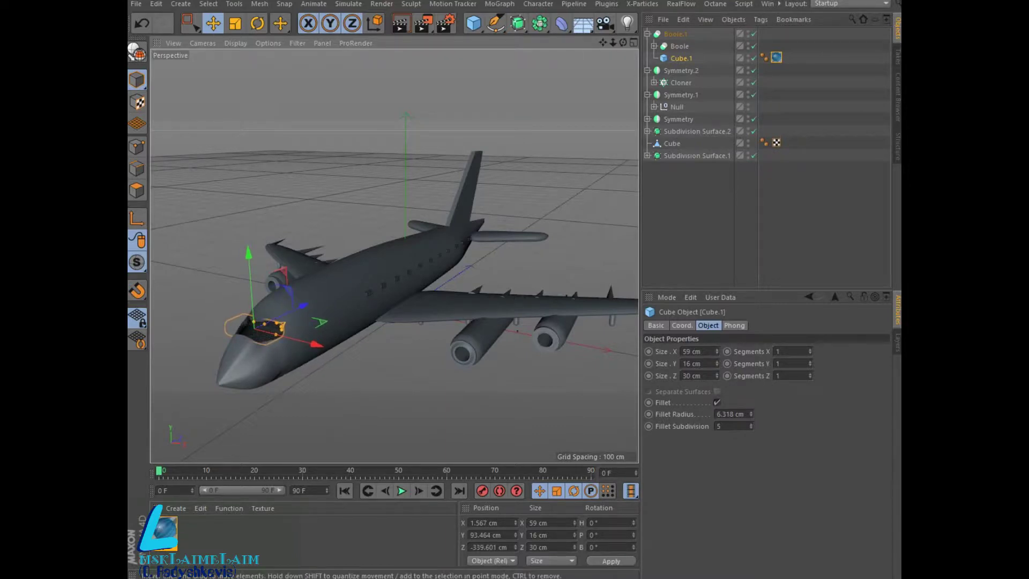
left_click_drag(321, 252, 395, 256, "alt")
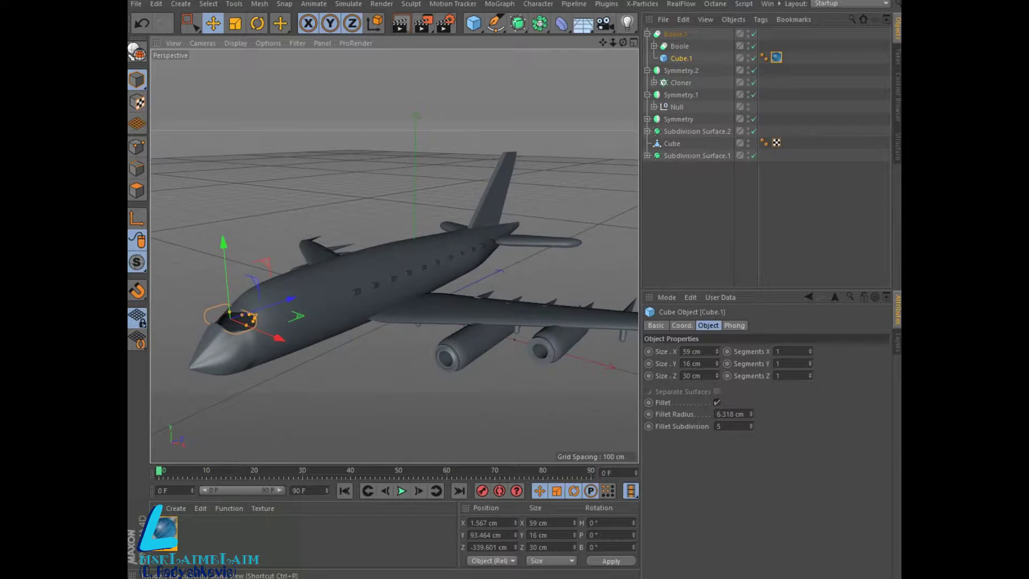
left_click(400, 23)
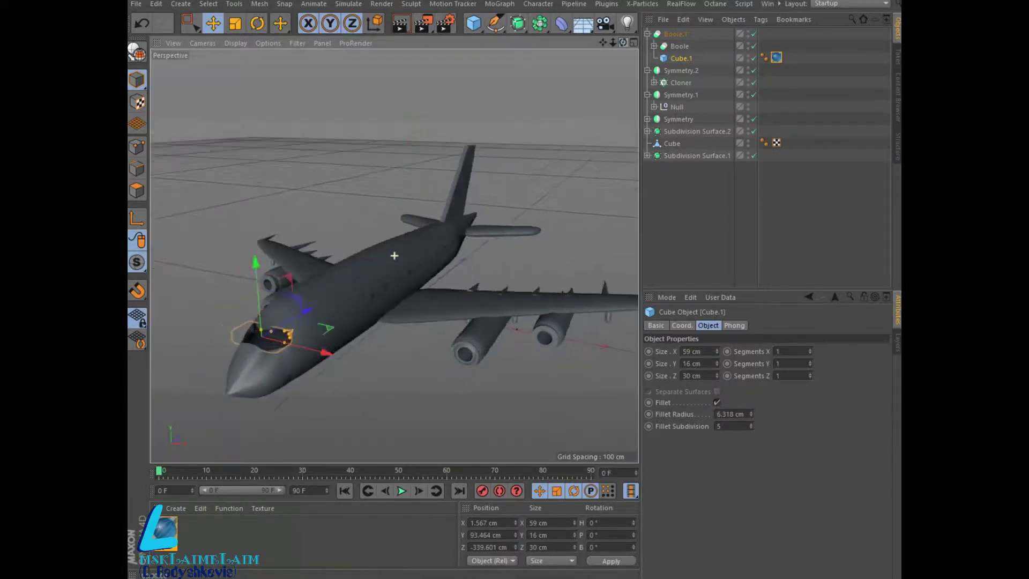
left_click_drag(395, 256, 395, 256, "alt")
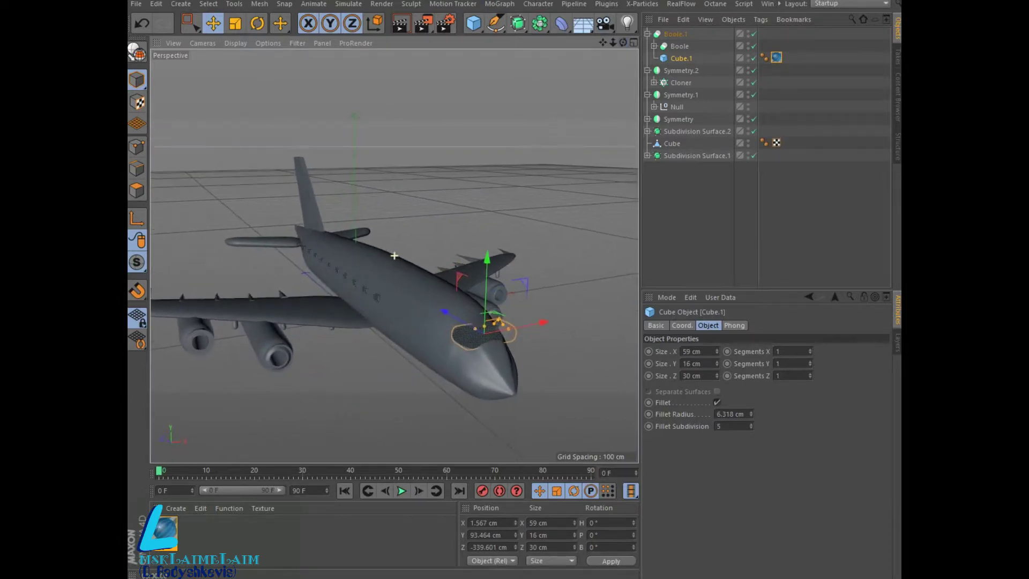
left_click(400, 23)
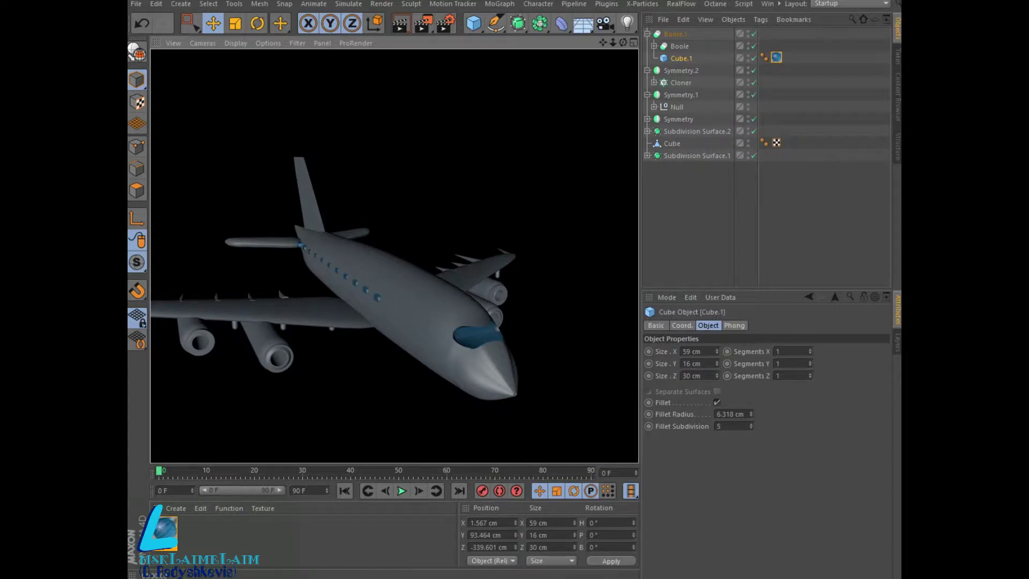
type("69")
key("Return")
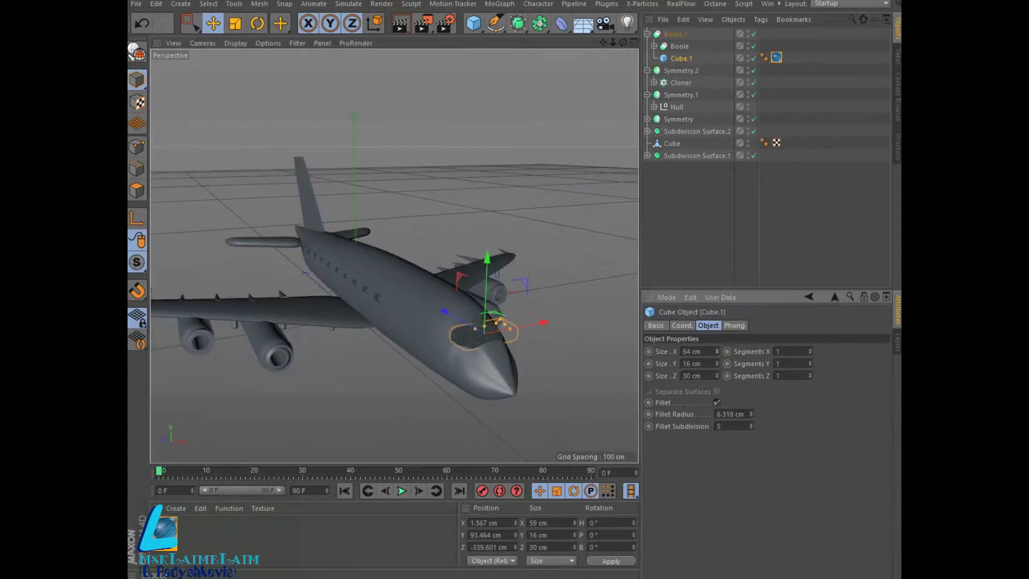
Widen the door cutter to 80 cm and shift it slightly lower and sideways.
left_click_drag(516, 327, 523, 328)
mouse_move(487, 278)
left_mouse_down()
mouse_move(487, 289)
mouse_move(487, 278)
left_mouse_up()
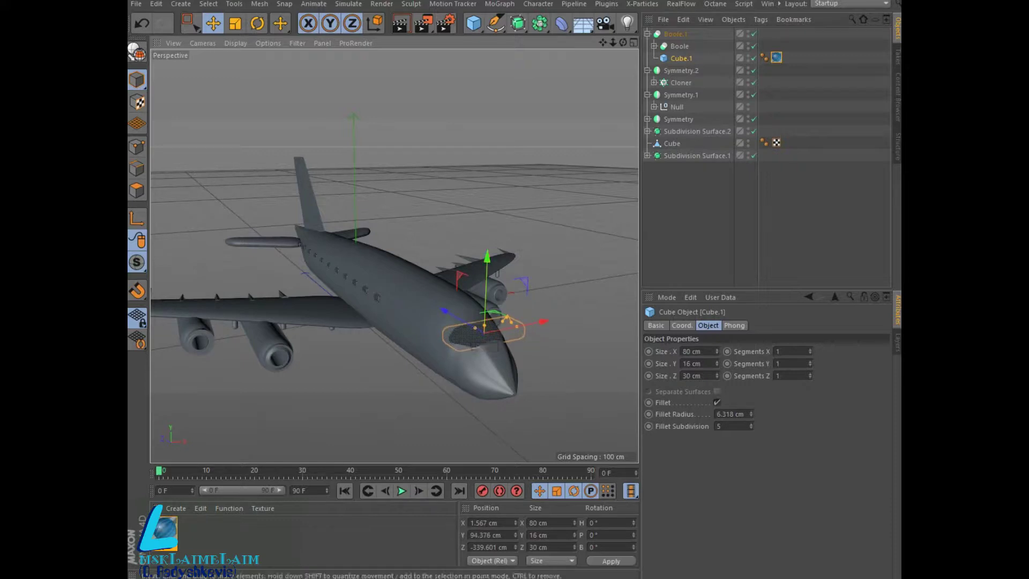
left_click_drag(540, 322, 543, 322)
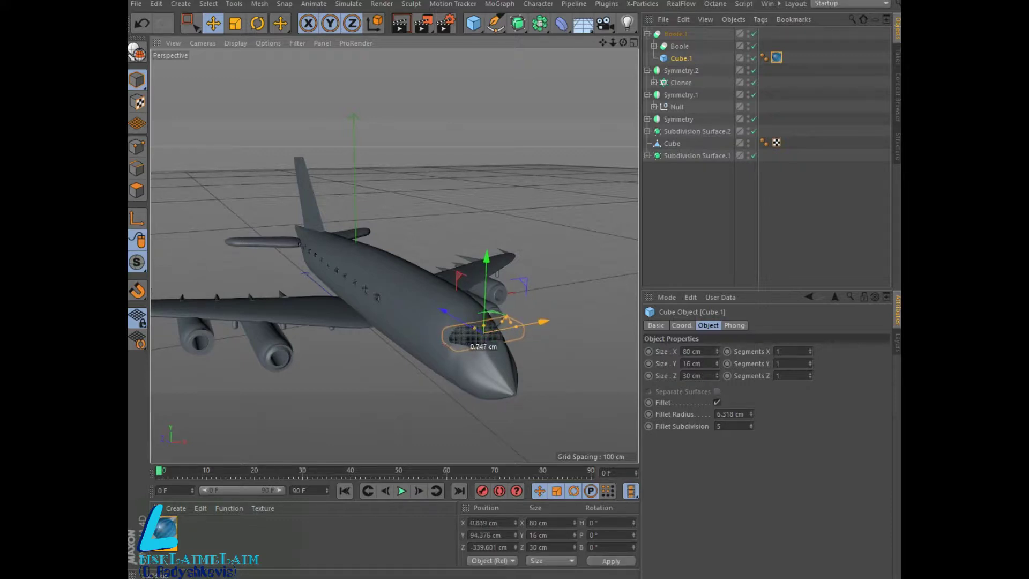
left_click_drag(623, 42, 590, 46)
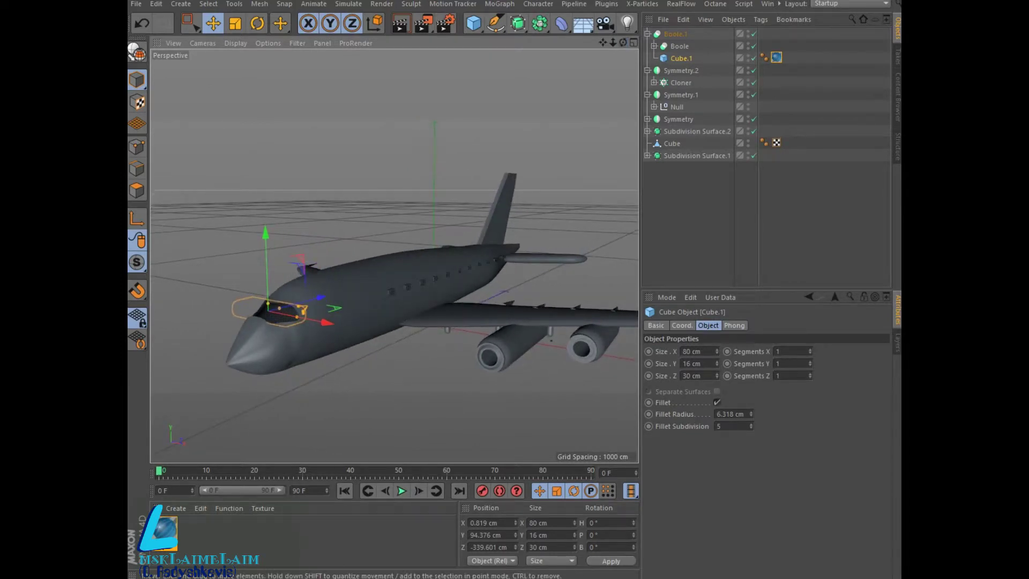
Render the airliner preview from a new orbit angle.
left_click(401, 24)
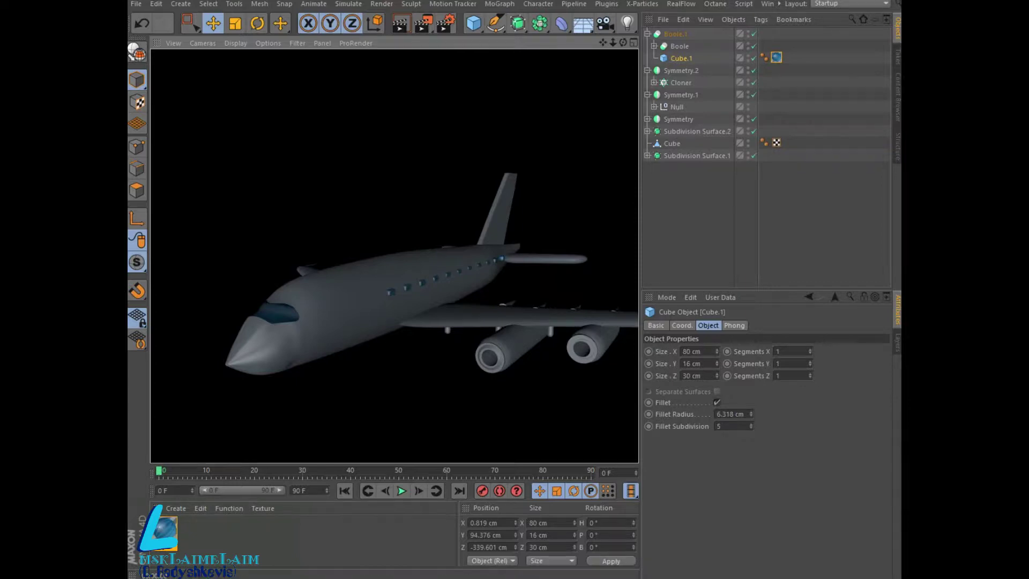
left_click(394, 256)
left_click_drag(394, 256, 394, 236, "alt")
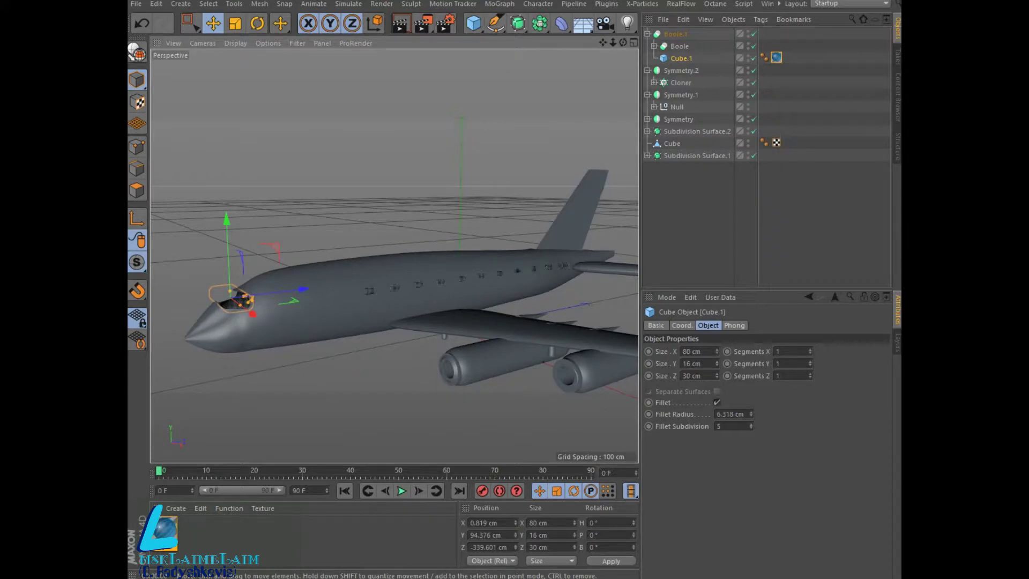
left_click(400, 23)
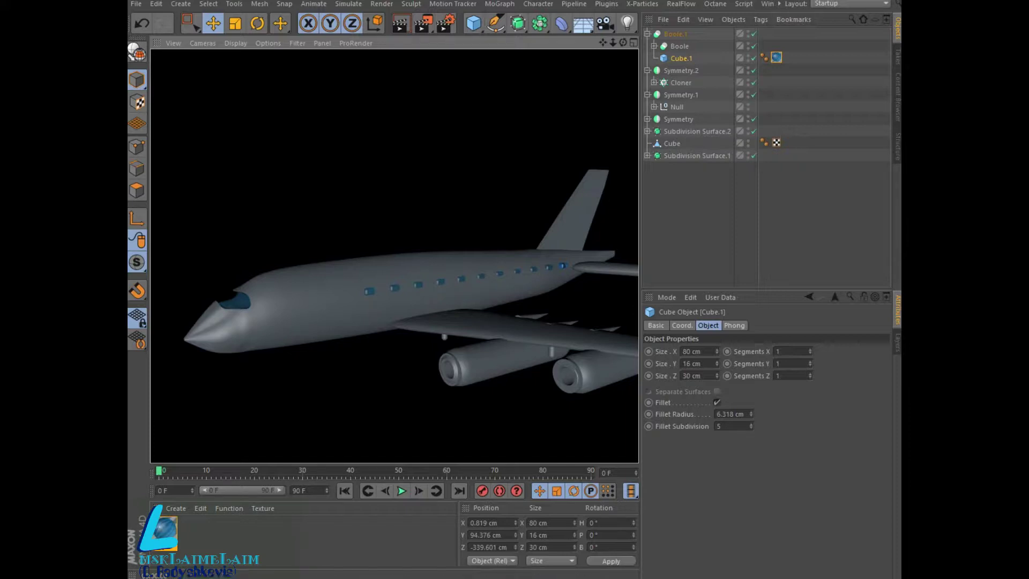
key("F5")
Expand the hierarchy down to the window Cube.1 and duplicate it with copy-paste.
left_click(655, 46)
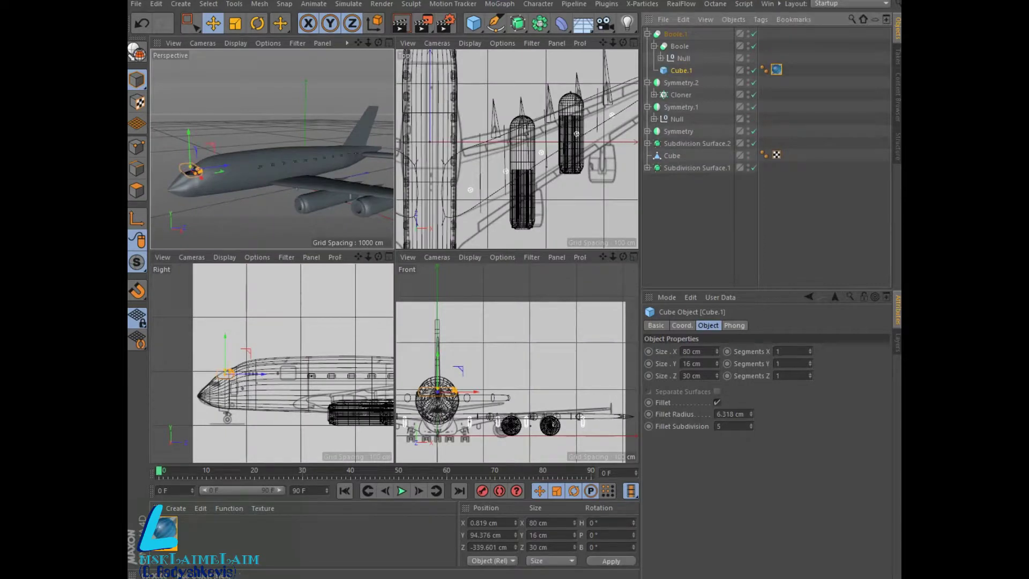
left_click(662, 58)
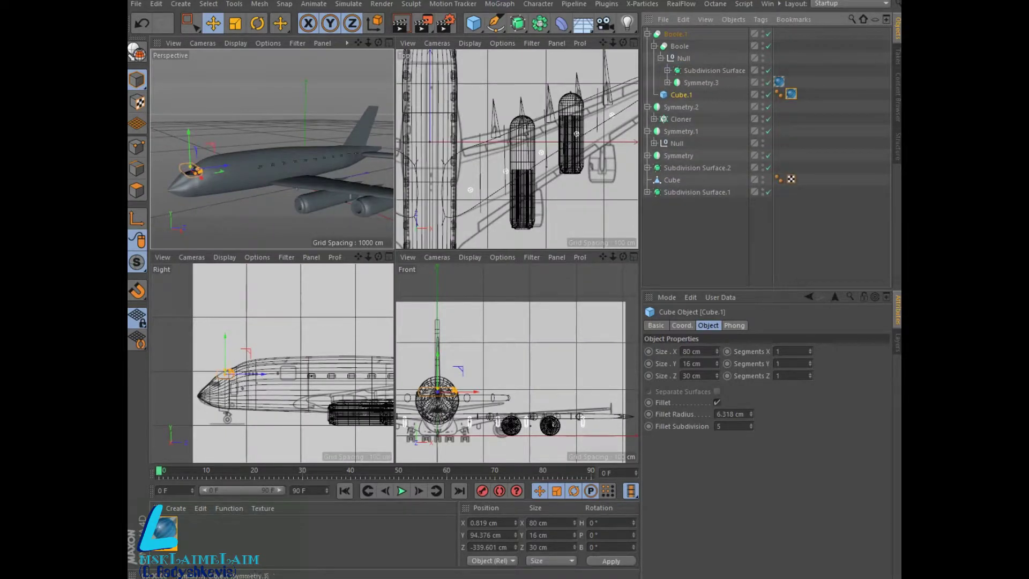
left_click(668, 82)
left_click(675, 94)
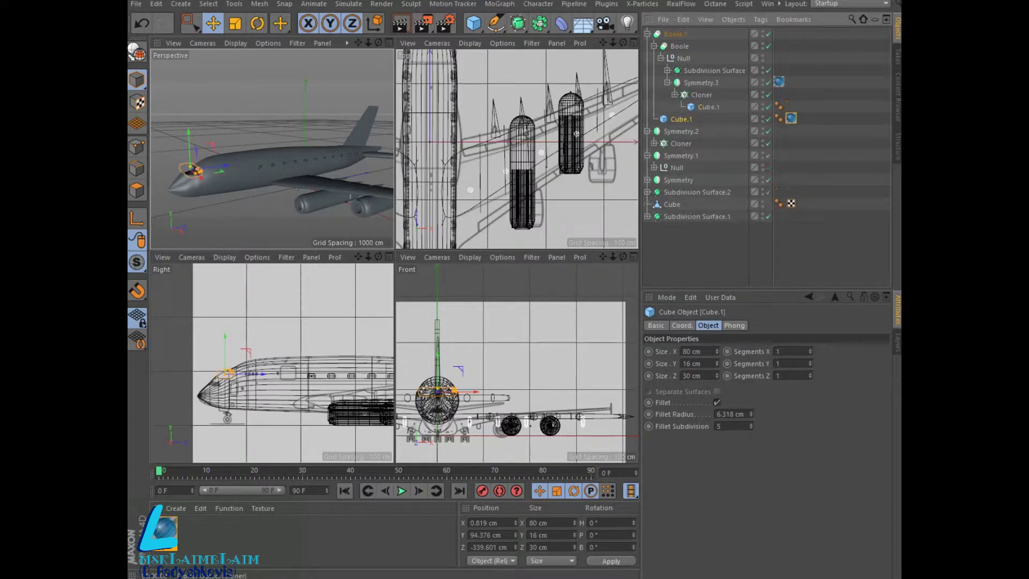
left_click(709, 107)
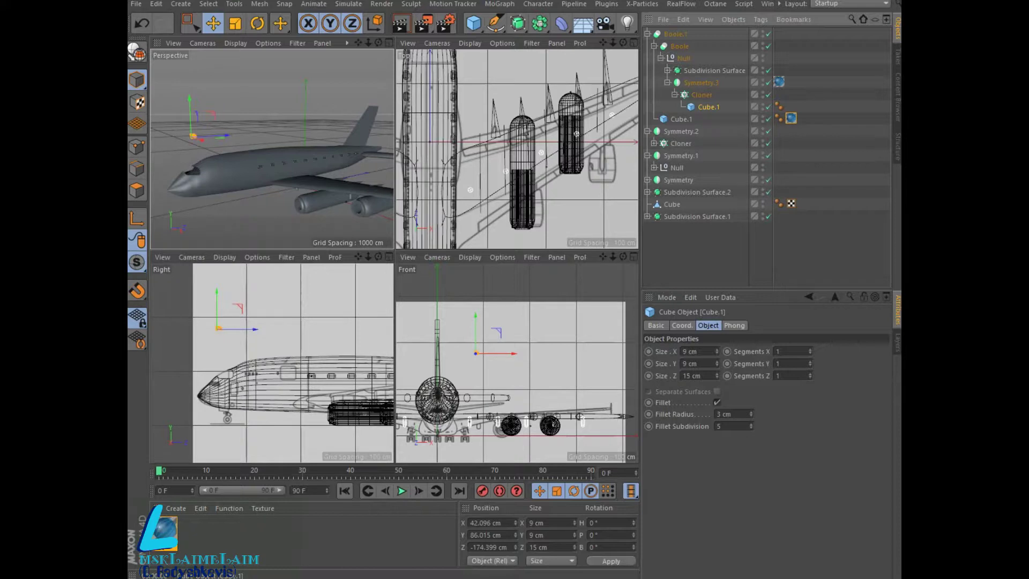
key("ctrl+c")
key("ctrl+v")
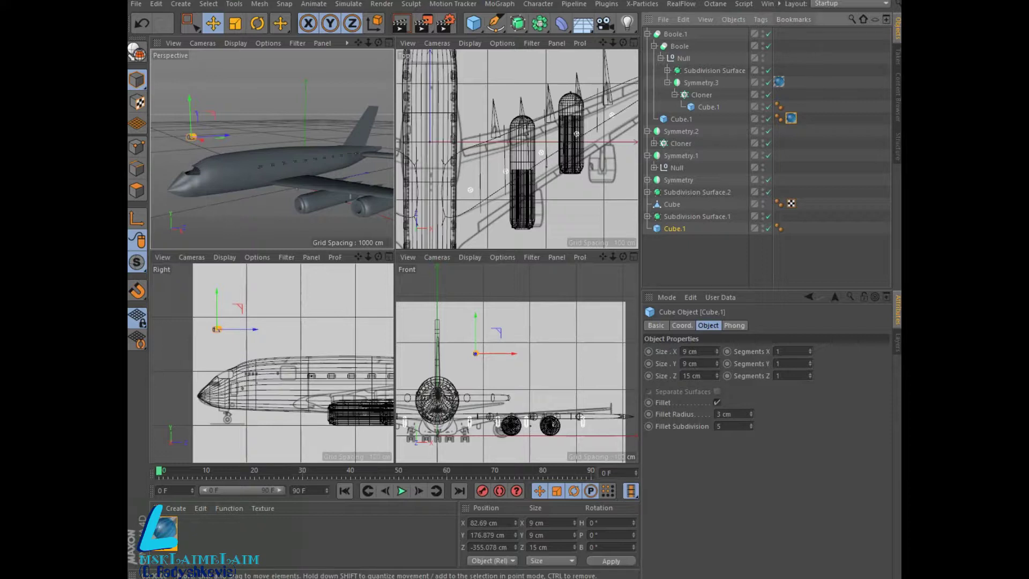
Position the cube copy against the fuselage side at the front of the window row.
left_click(389, 42)
left_click_drag(229, 160, 231, 232)
left_click_drag(300, 296, 378, 287)
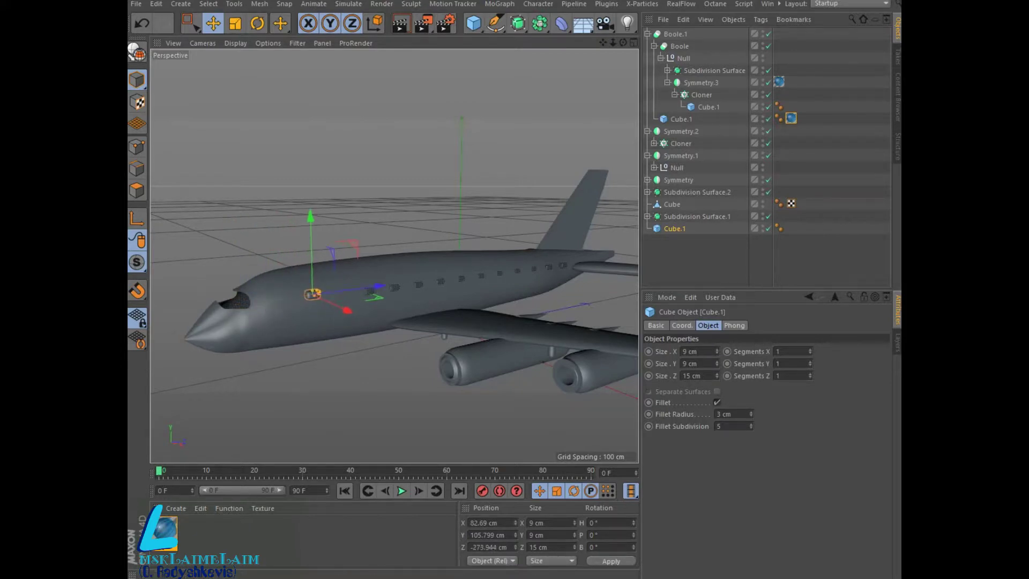
left_click_drag(311, 252, 311, 260)
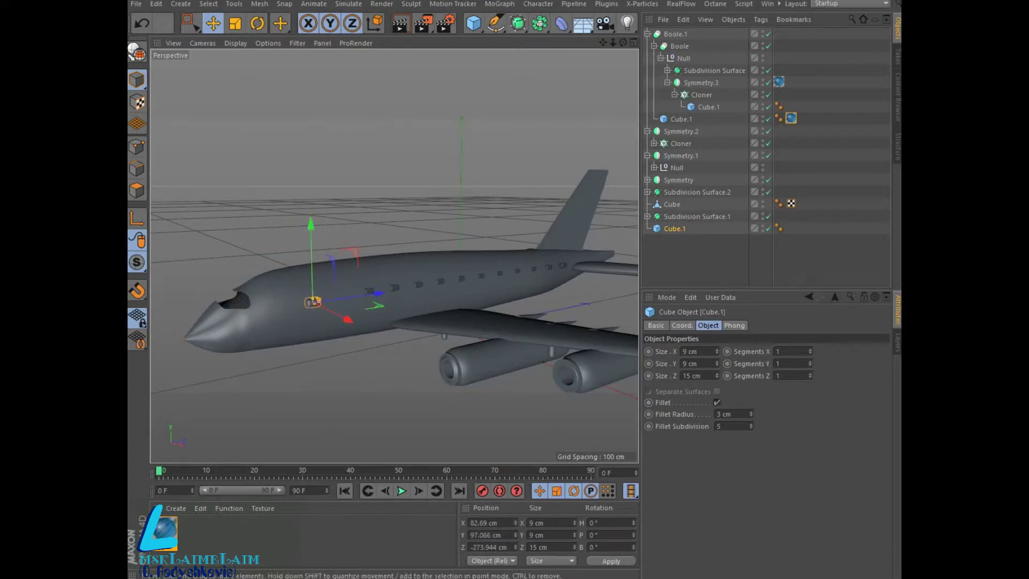
left_click_drag(623, 43, 568, 59)
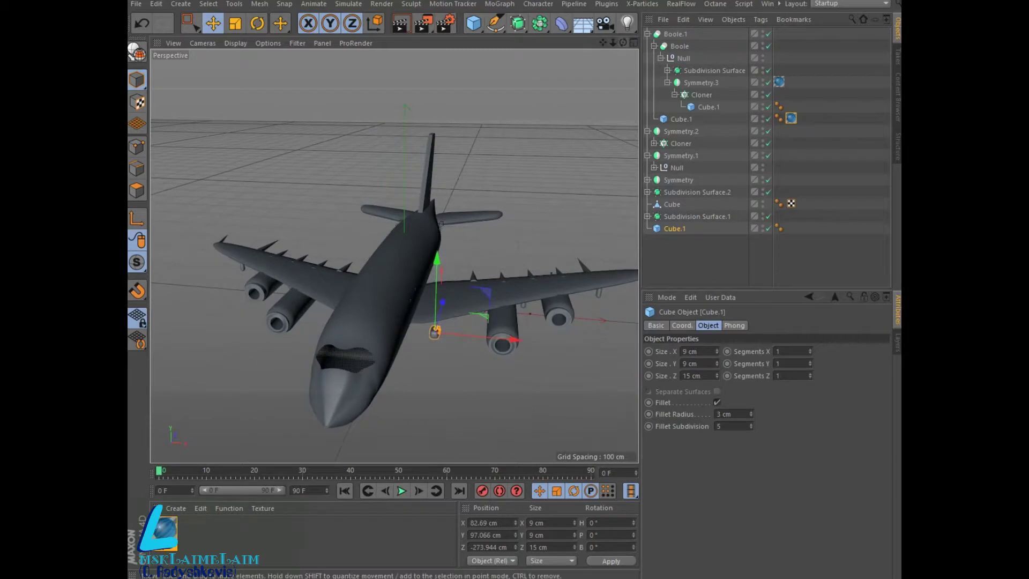
left_click_drag(482, 338, 446, 335)
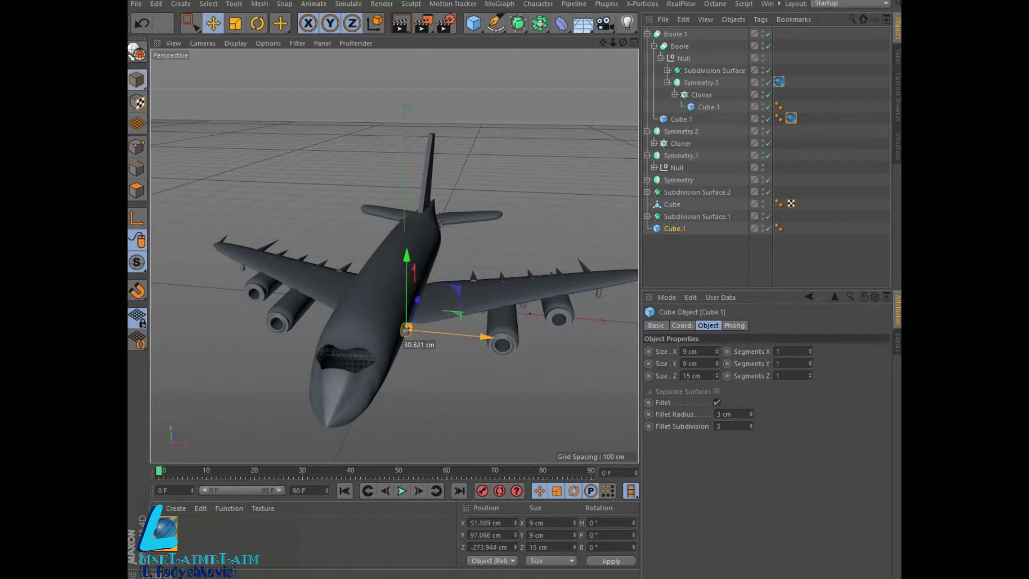
left_click_drag(472, 336, 465, 336)
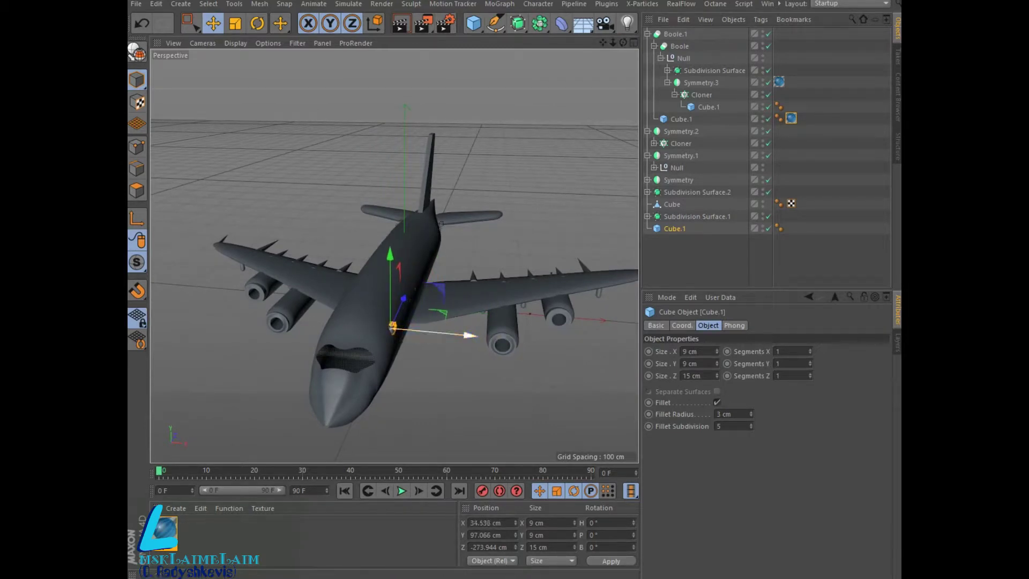
left_click_drag(623, 43, 579, 51)
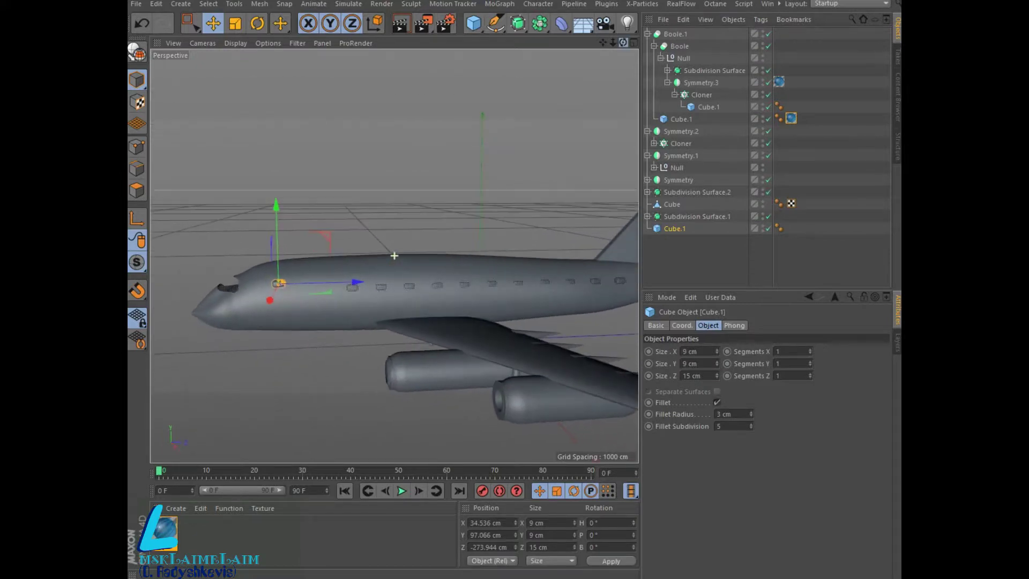
left_click_drag(270, 298, 269, 302)
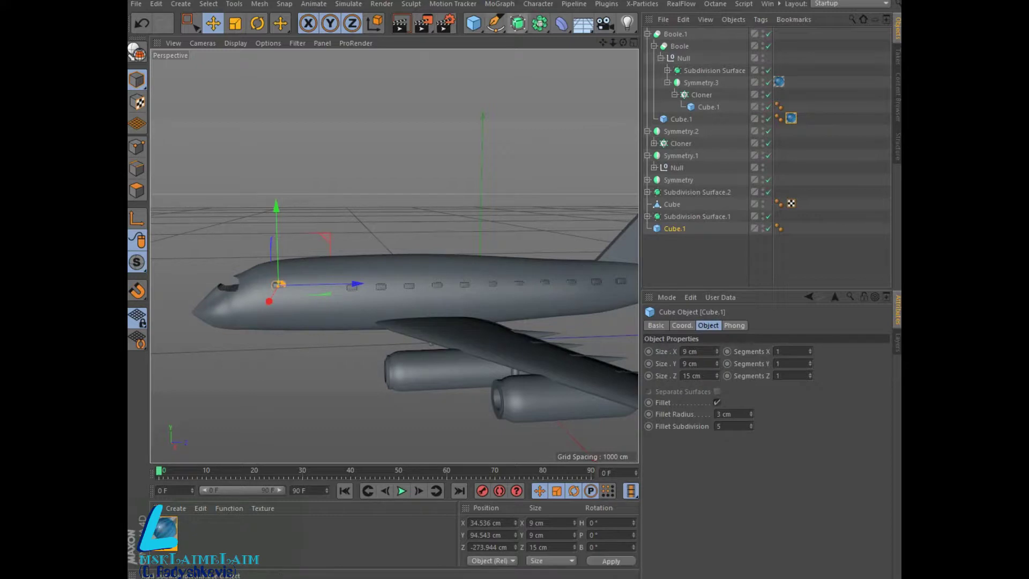
left_click(500, 3)
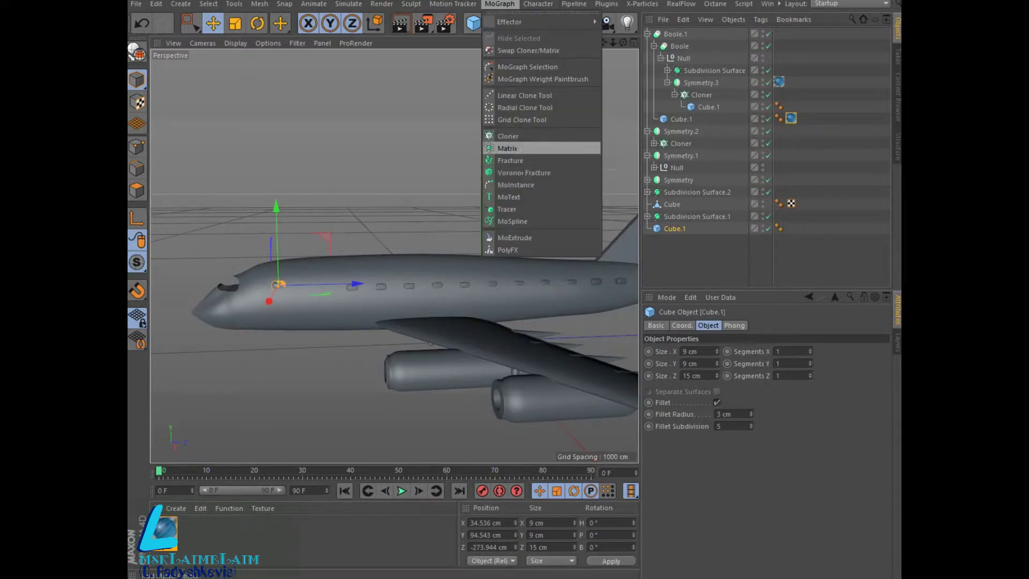
Add a Cloner holding the copied window cube and apply Mat to it.
left_click(508, 136)
left_click(675, 241)
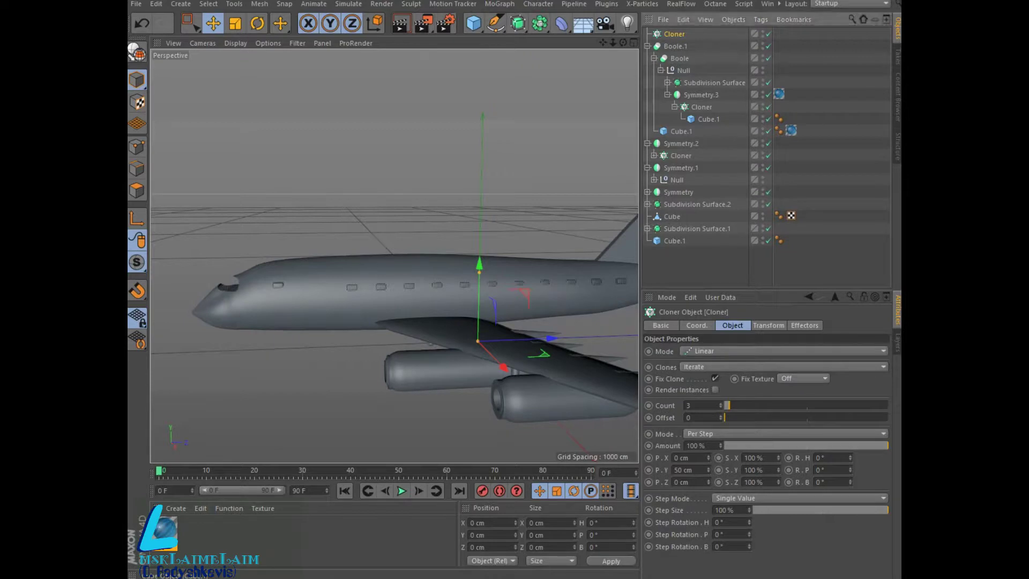
left_click_drag(674, 241, 674, 34)
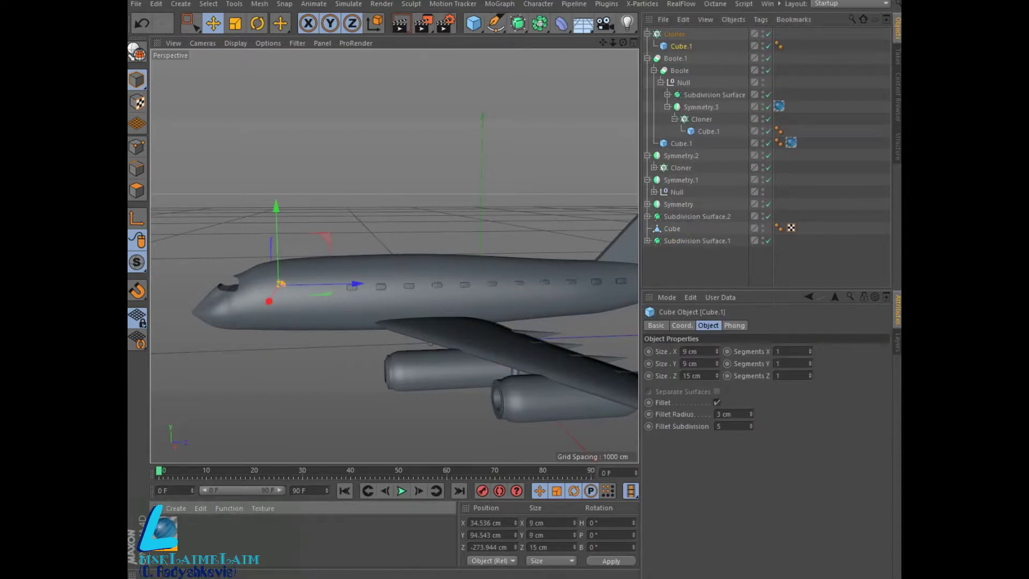
left_click_drag(164, 530, 675, 34)
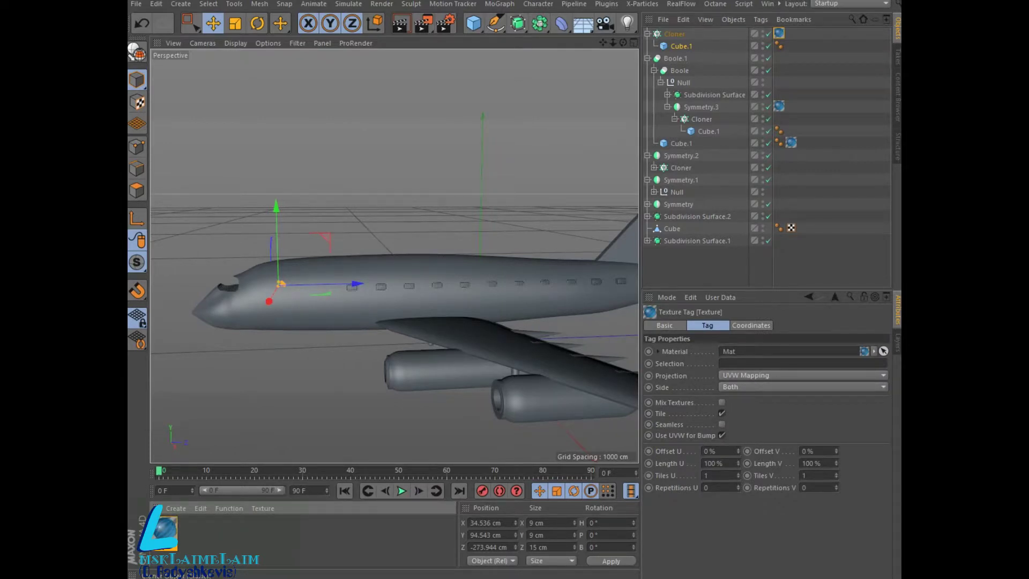
left_click(675, 34)
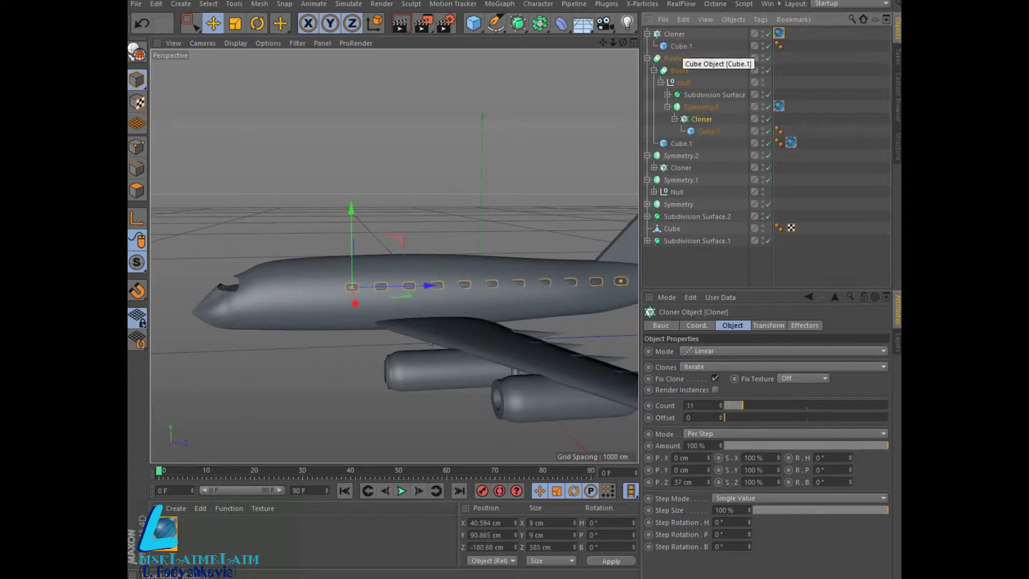
Set the clone spacing to P.Y 0 and P.Z 37 cm.
left_click(674, 35)
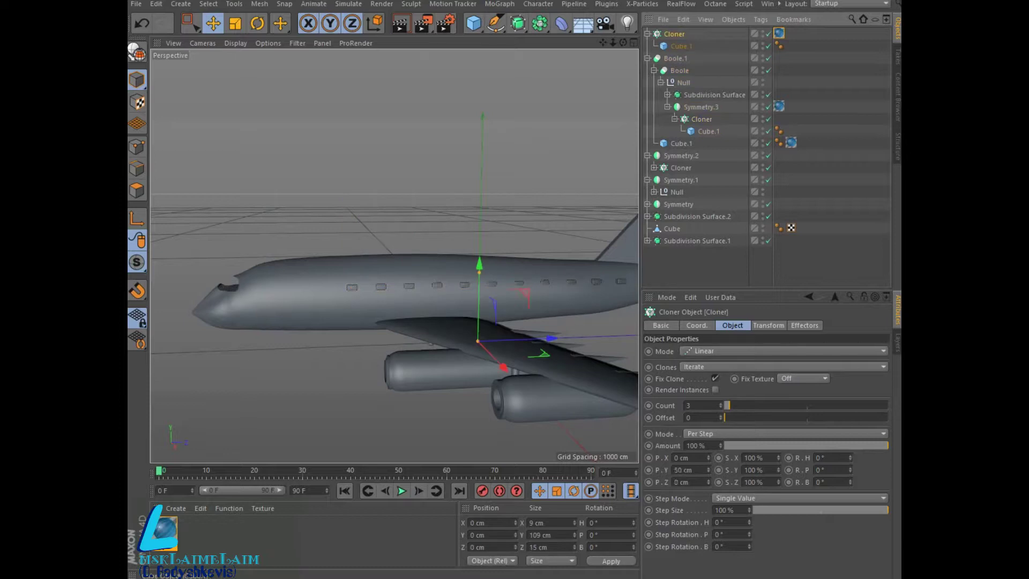
double_click(684, 470)
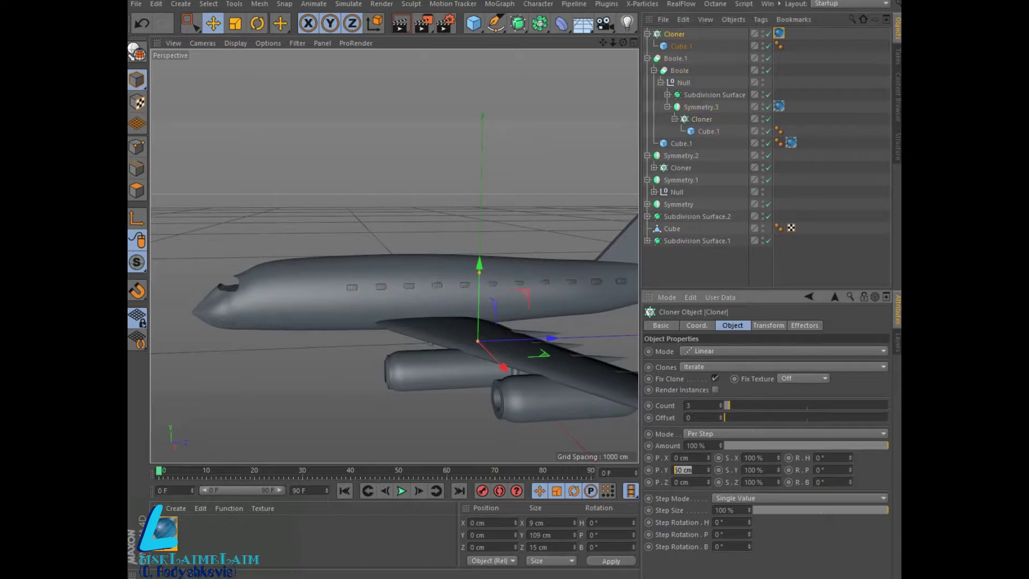
type("0")
key("Tab")
type("3")
Position the window Cloner against the side of the nose at window height, with clones spaced closer.
mouse_move(479, 266)
left_mouse_down()
mouse_move(481, 208)
mouse_move(395, 256)
left_mouse_up()
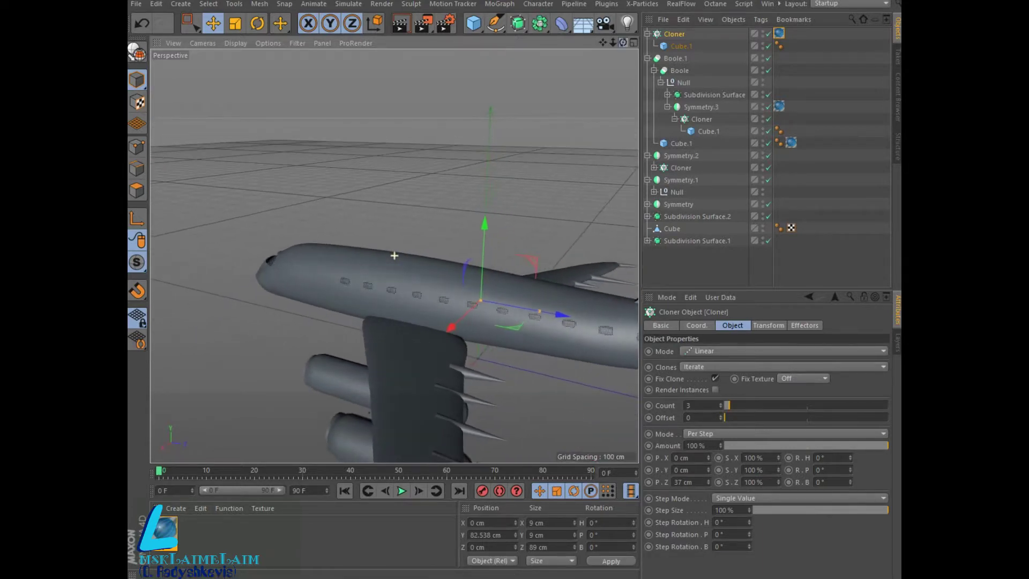
left_click_drag(557, 314, 397, 285)
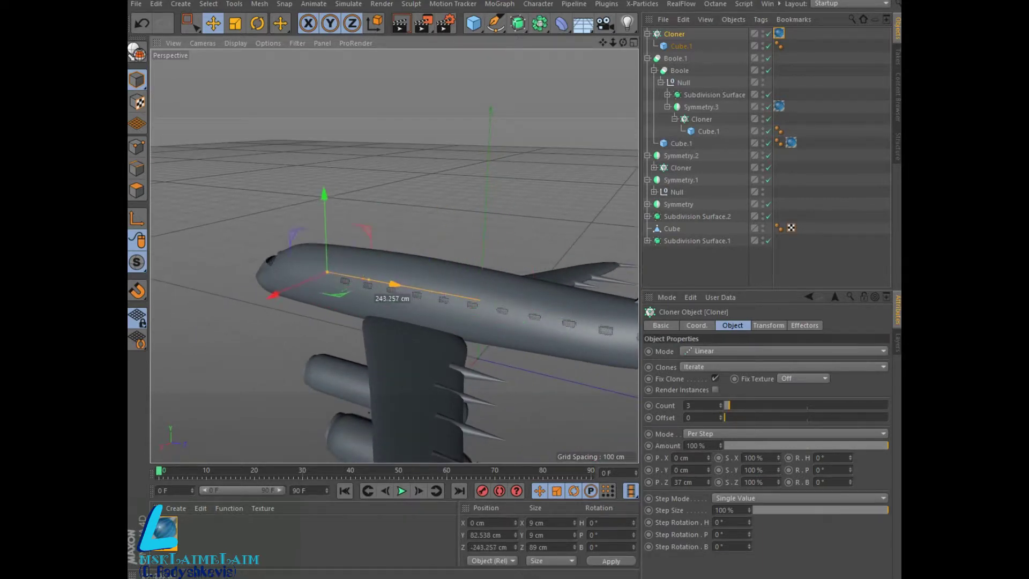
left_click_drag(276, 295, 236, 305)
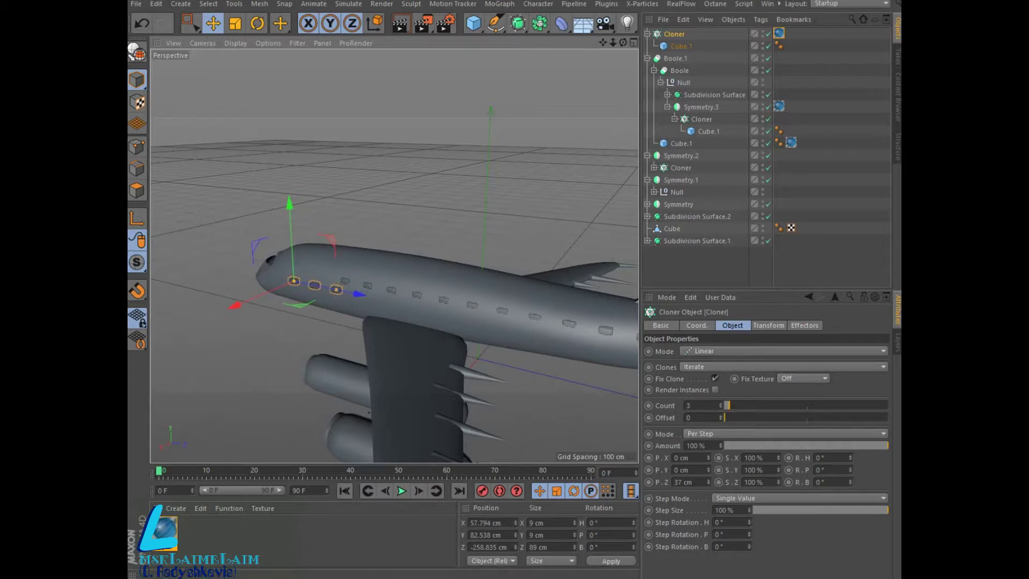
left_click_drag(709, 482, 692, 482)
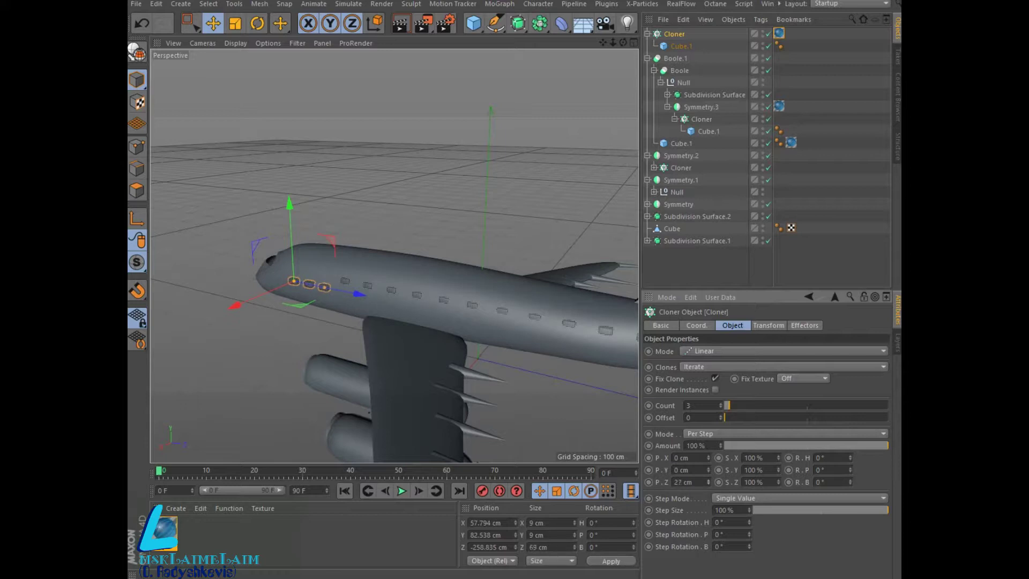
mouse_move(236, 304)
left_mouse_down()
mouse_move(253, 298)
mouse_move(244, 300)
left_mouse_up()
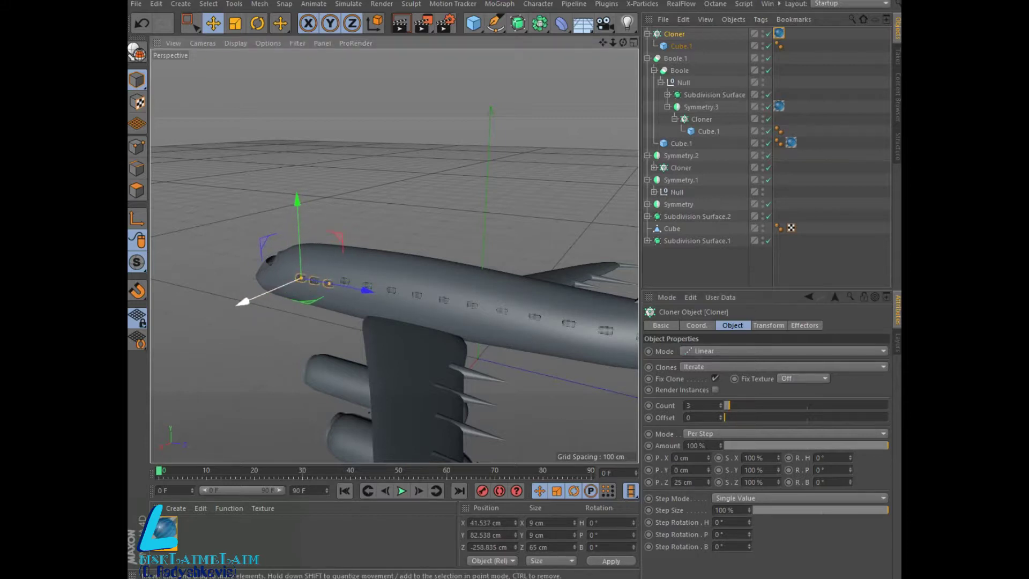
left_click_drag(297, 200, 298, 193)
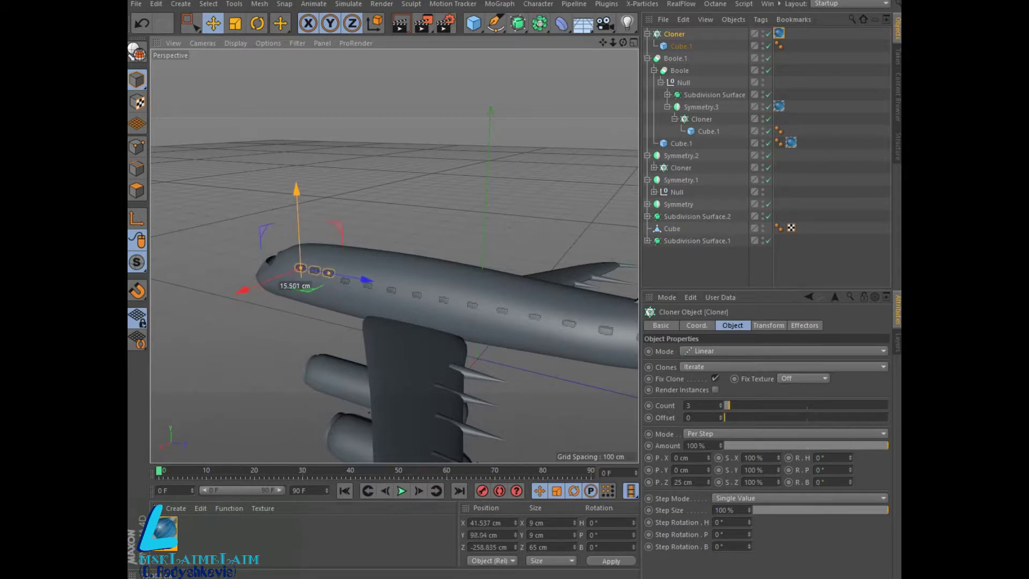
scroll(300, 274, "up", 2)
scroll(301, 274, "up", 2)
scroll(301, 273, "up", 2)
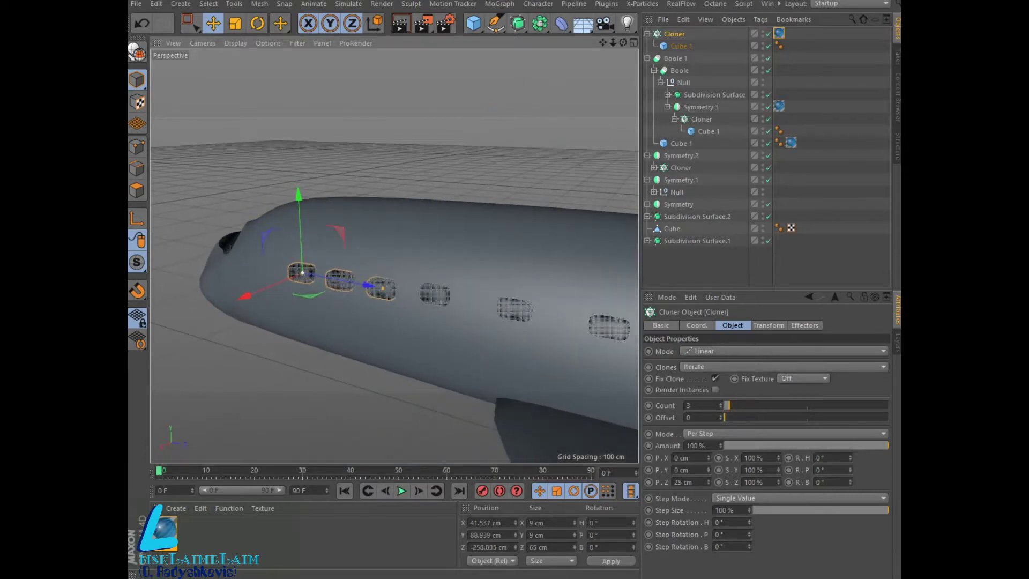
left_click_drag(371, 286, 372, 286)
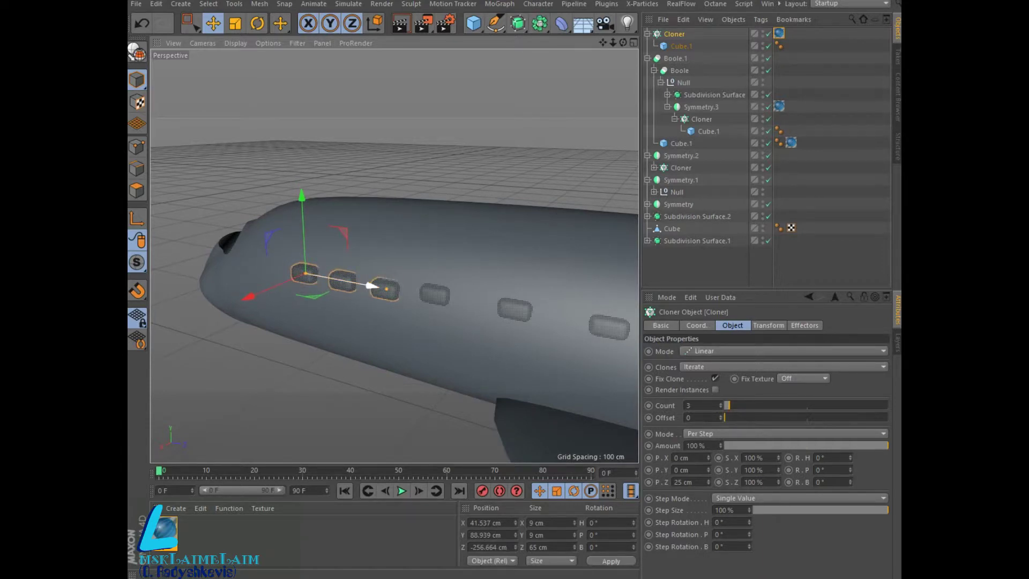
Set the Cloner count to 2 and collapse the Boole and Boole.1 hierarchies.
double_click(691, 405)
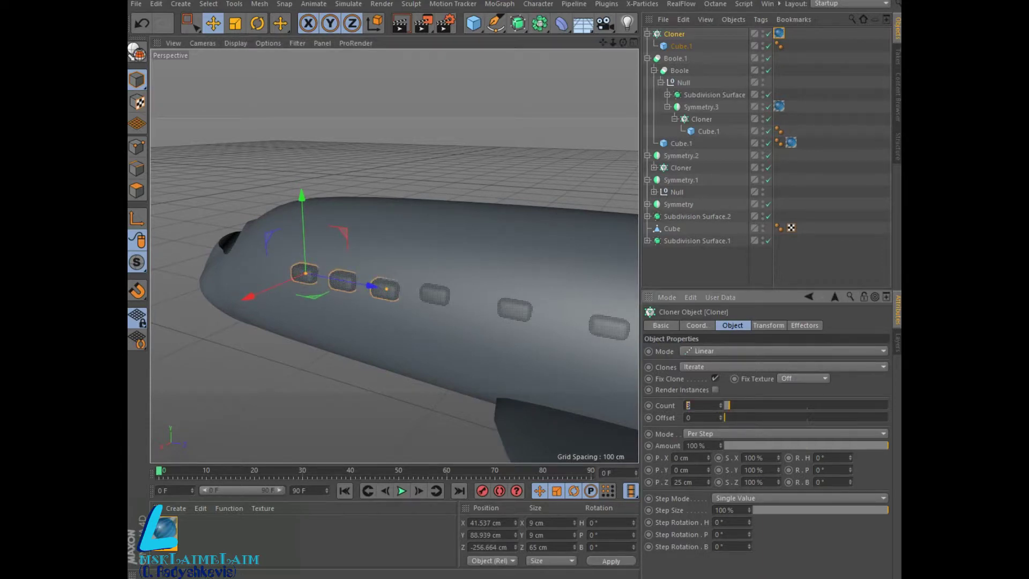
key("Return")
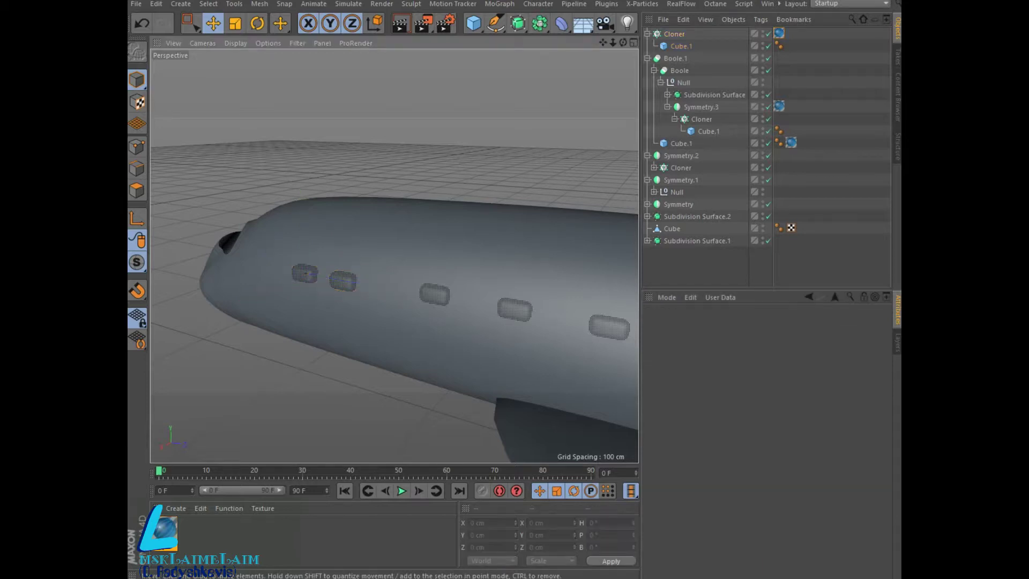
left_click(307, 274)
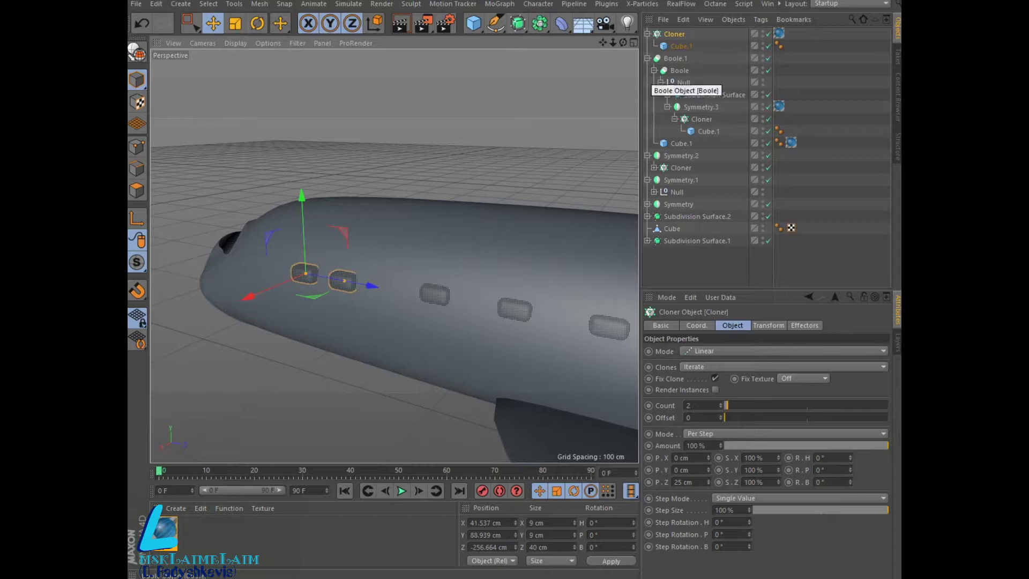
left_click(654, 70)
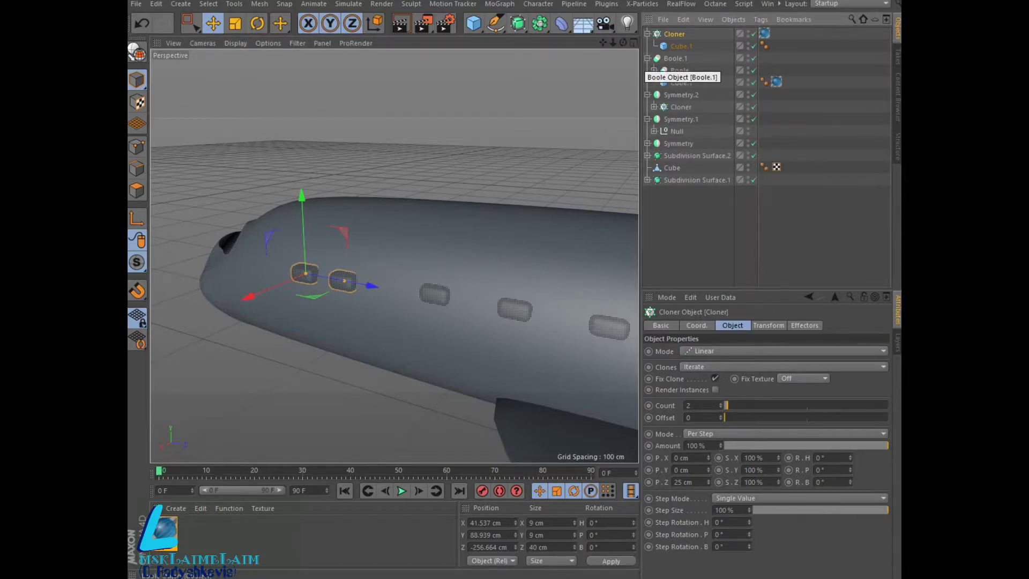
left_click(648, 58)
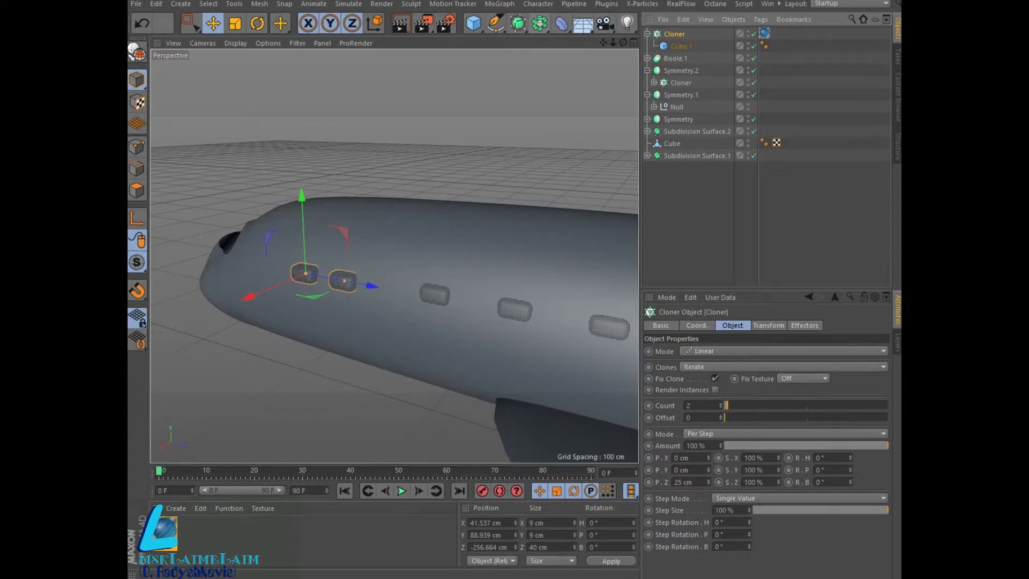
Create a new top-level Boole and nest the fuselage's Boole.1 inside it.
left_click_drag(540, 23, 772, 39)
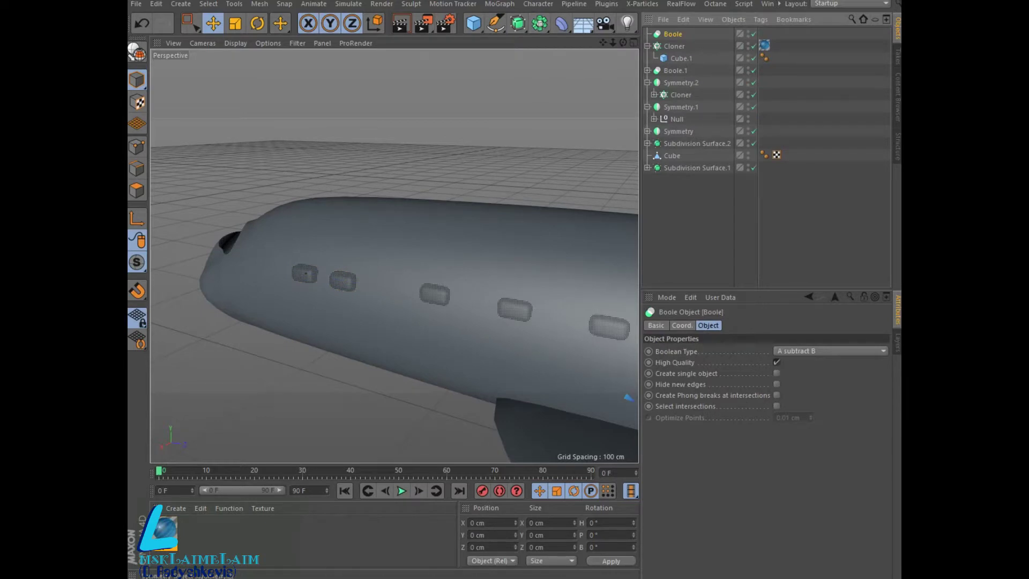
left_click(647, 46)
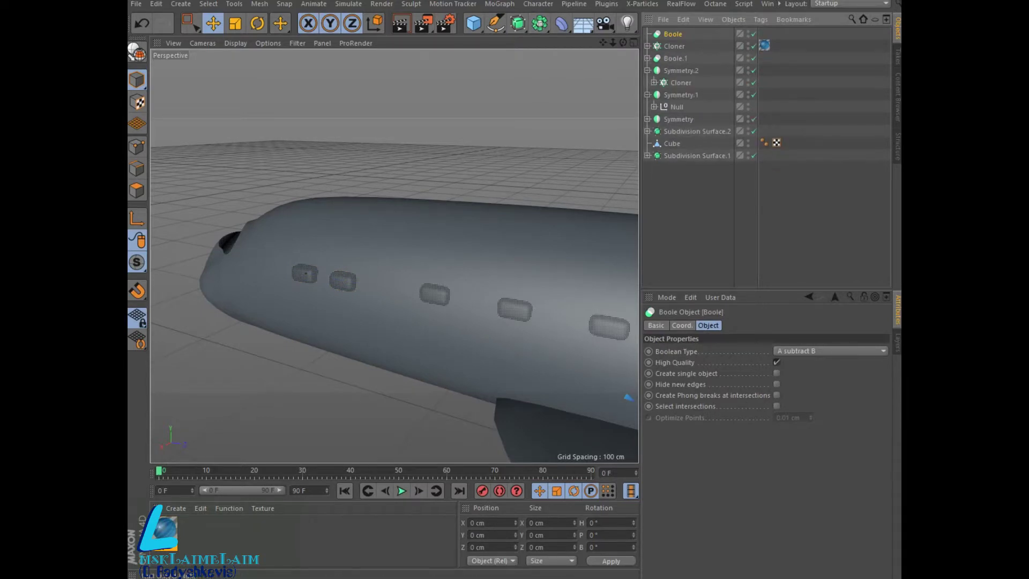
left_click_drag(675, 58, 673, 33)
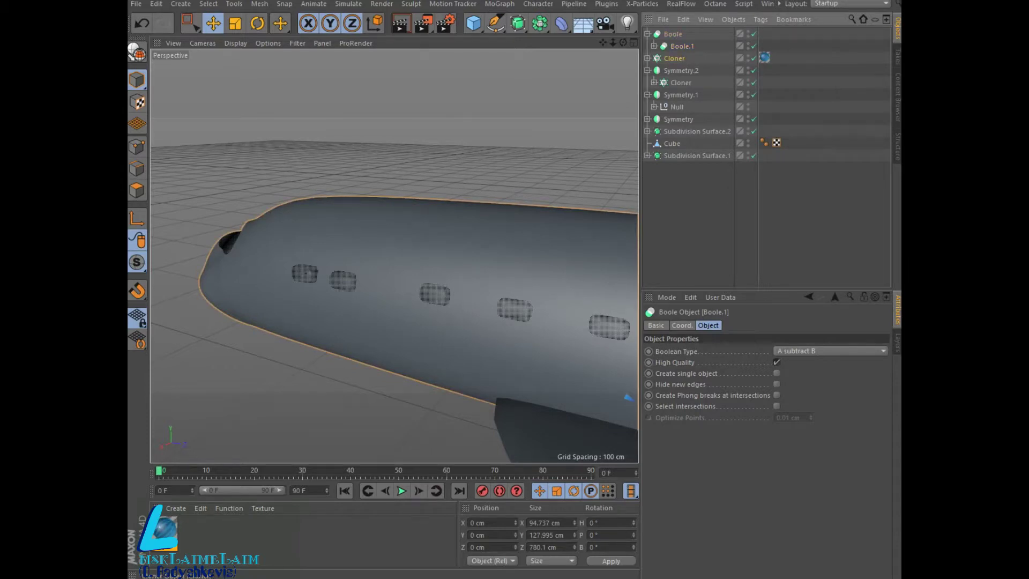
left_click(540, 23)
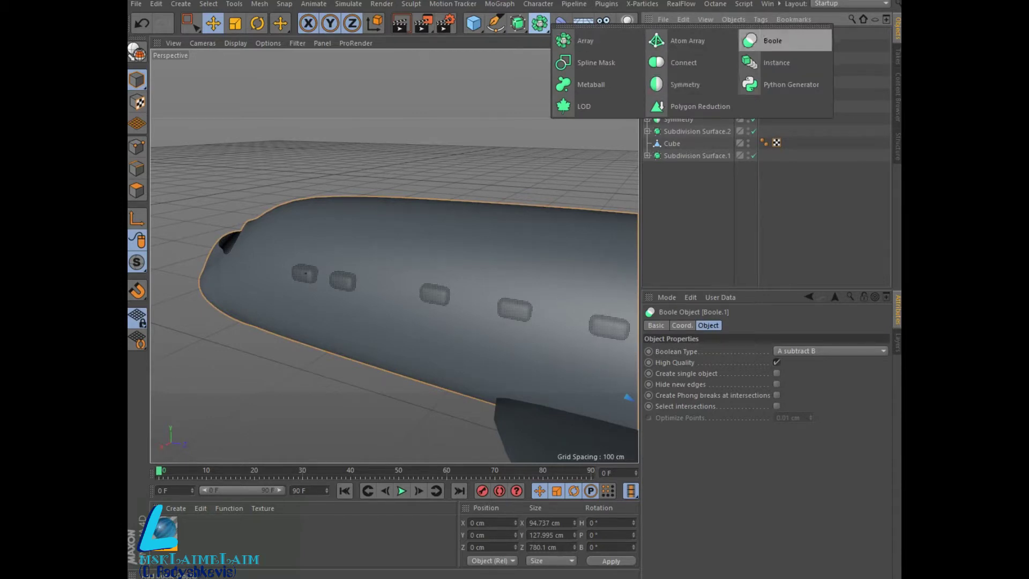
Wrap the two-clone window Cloner in a new Symmetry.3 and place it under Boole after Boole.1.
left_click(685, 84)
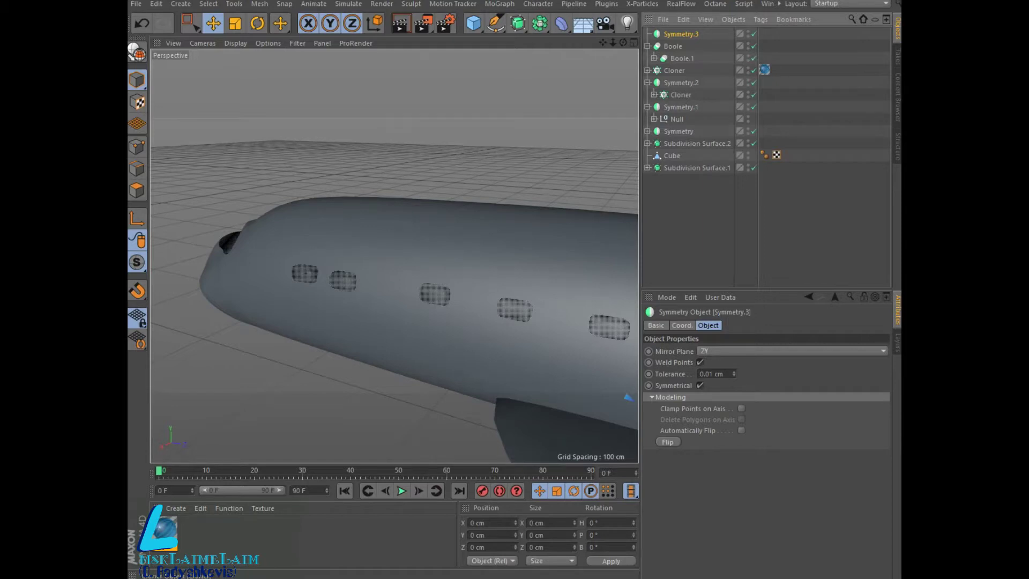
left_click_drag(675, 70, 679, 33)
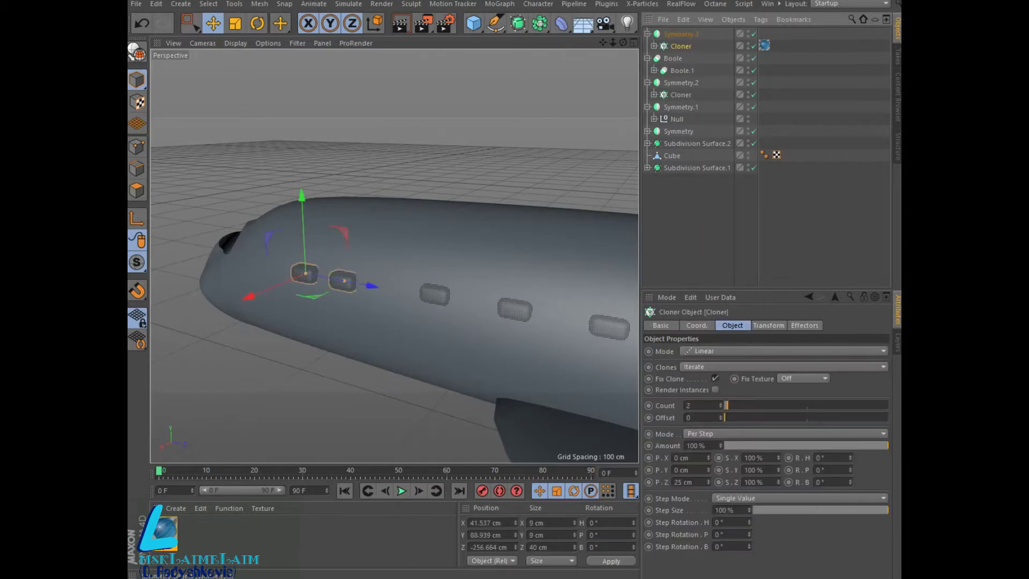
left_click_drag(375, 252, 395, 258, "alt")
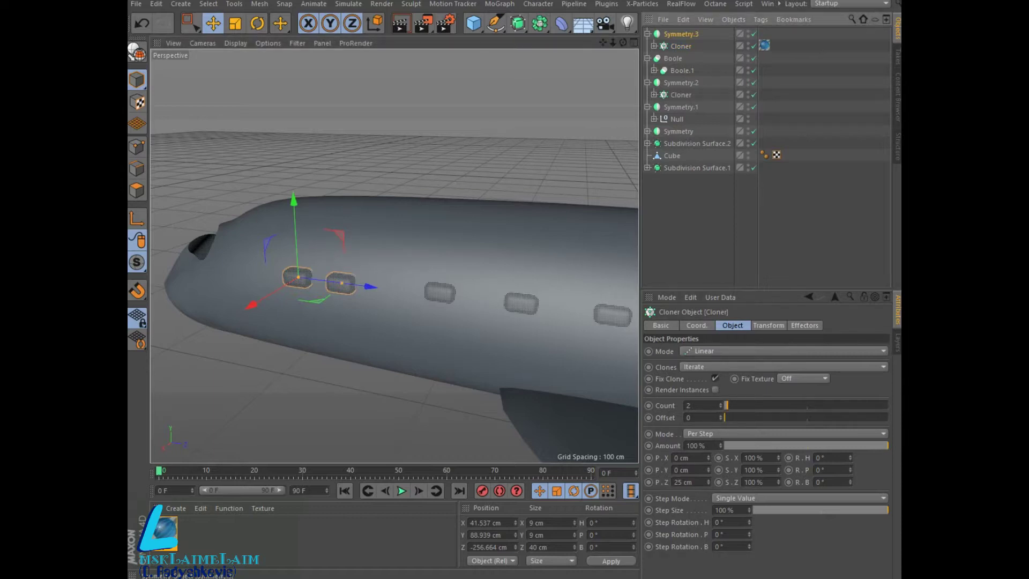
left_click_drag(681, 33, 678, 75)
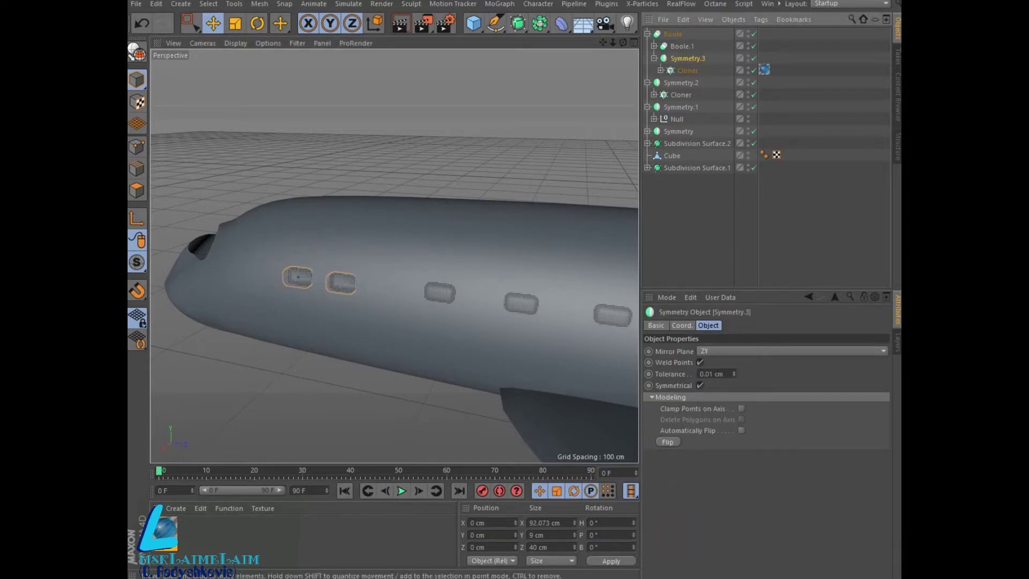
Render to check the blue windows, then slide the front window cut-outs along the fuselage.
left_click(400, 23)
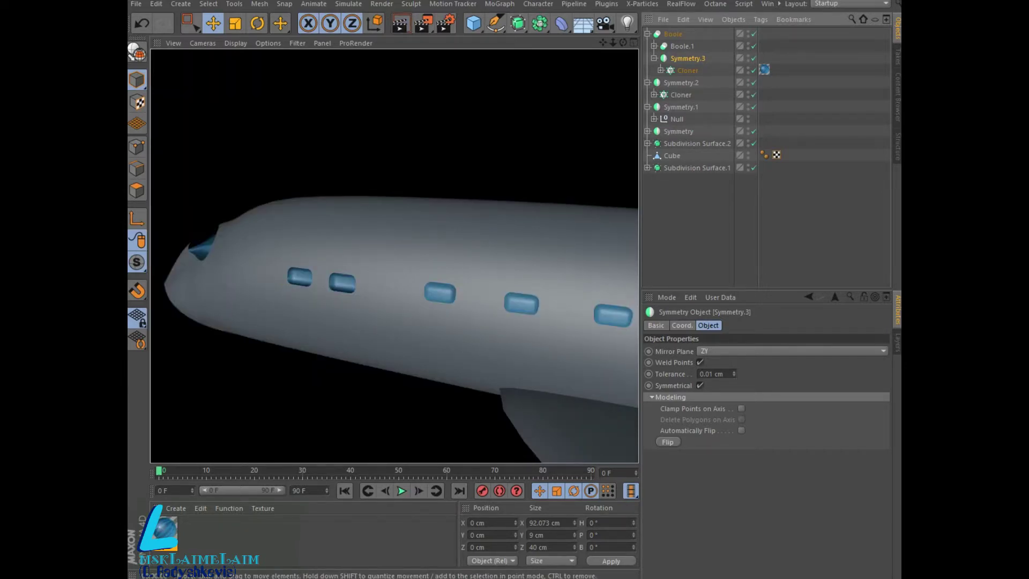
left_click_drag(622, 43, 611, 44)
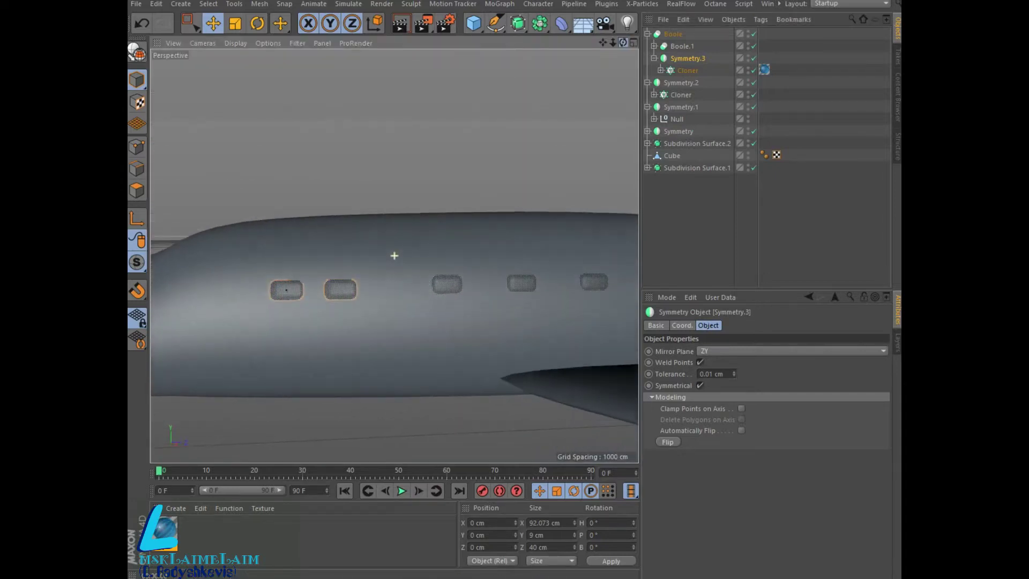
left_click(400, 23)
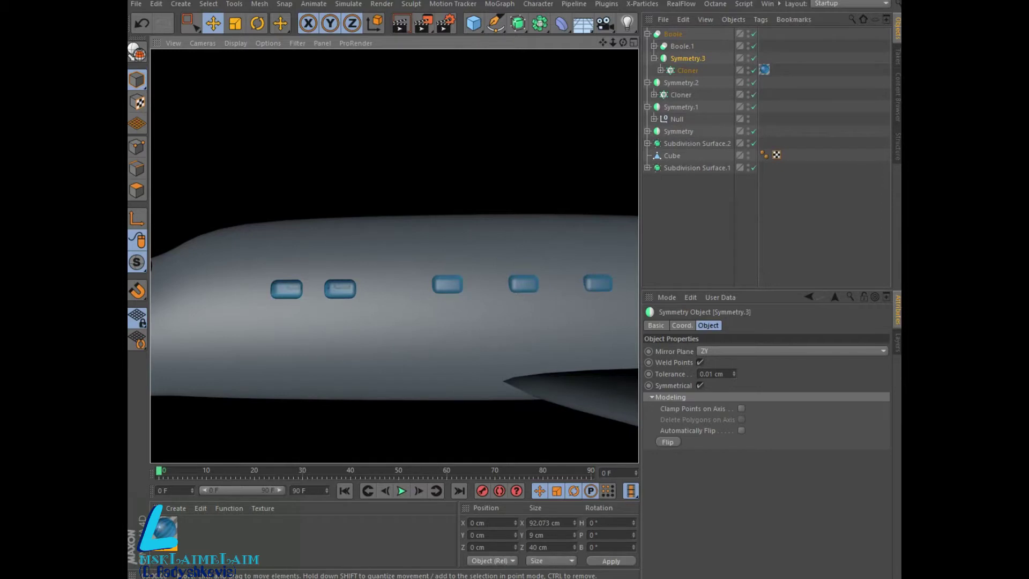
scroll(394, 256, "down", 3)
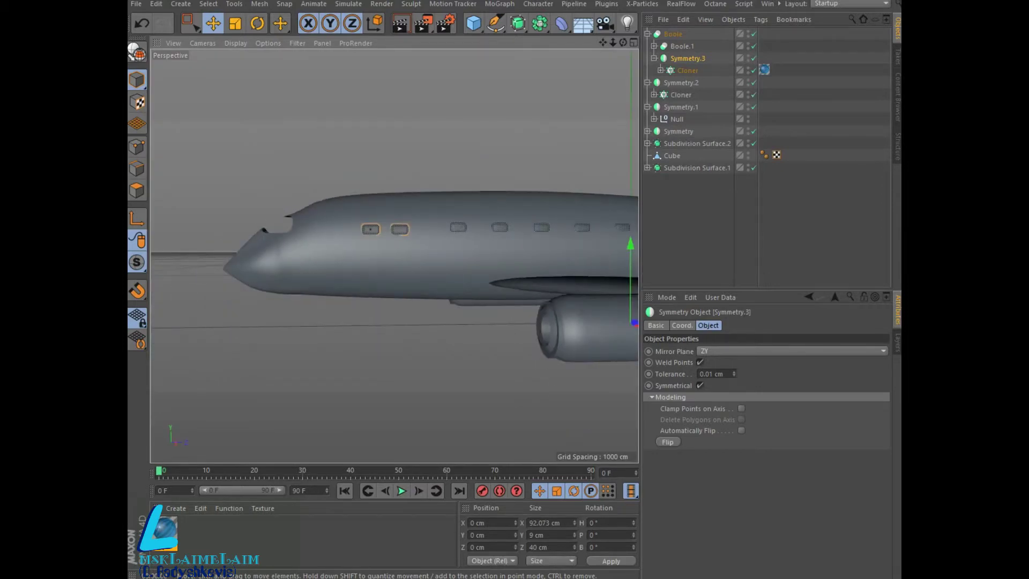
left_click_drag(394, 256, 395, 256, "alt")
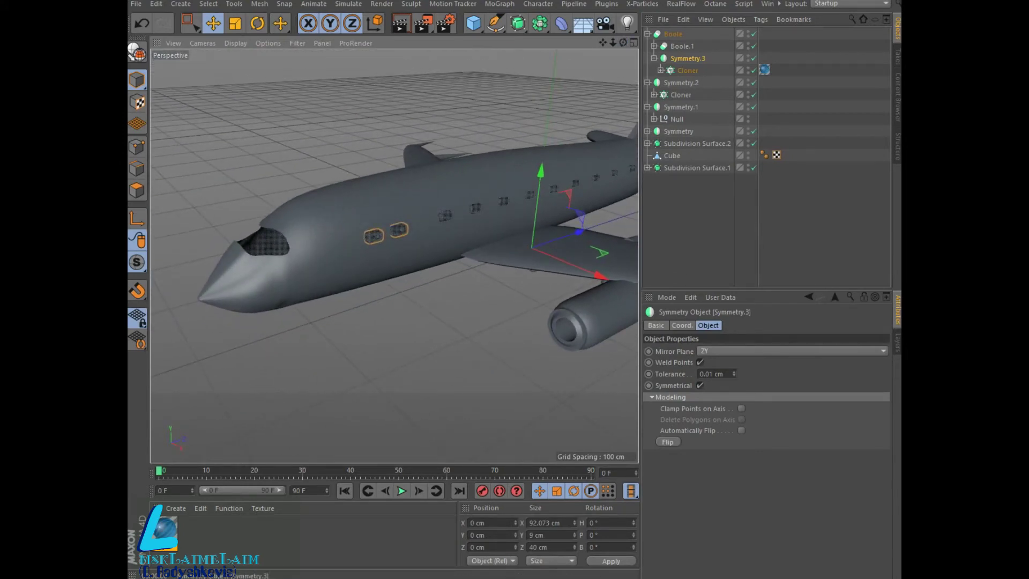
left_click_drag(580, 232, 566, 236)
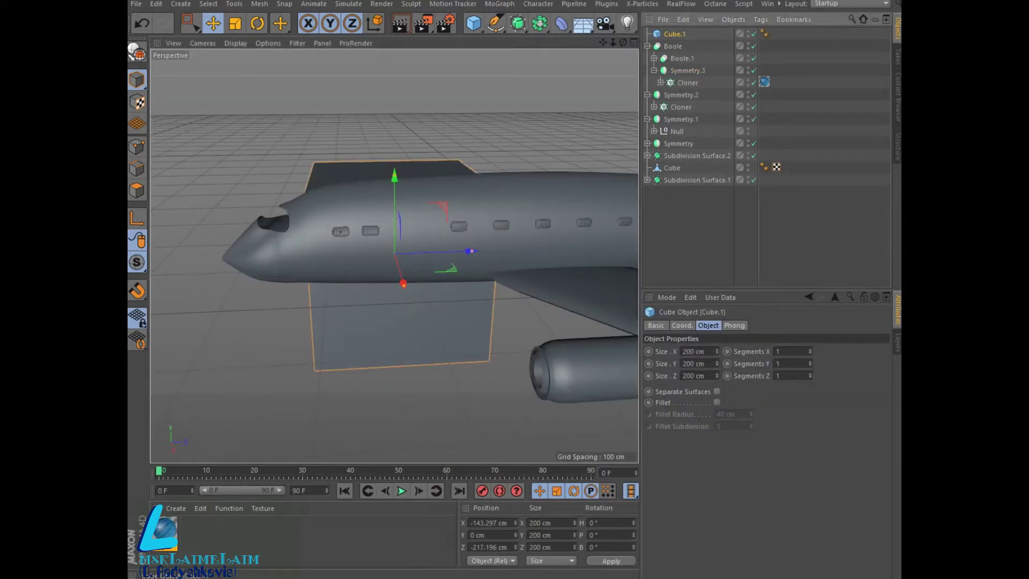
Delete the unwanted cube and create a Capsule primitive.
key("Delete")
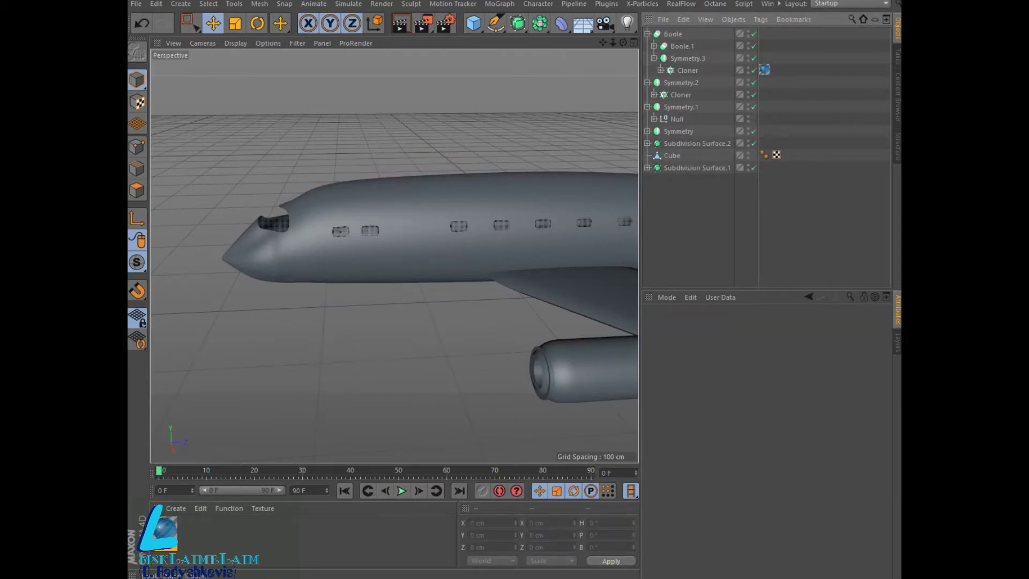
left_click(473, 23)
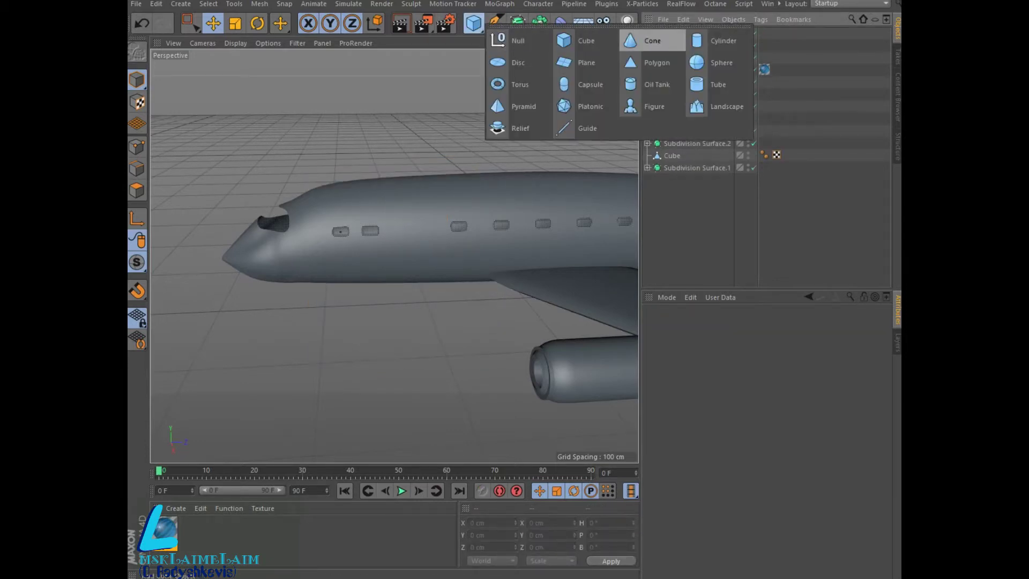
left_click(564, 85)
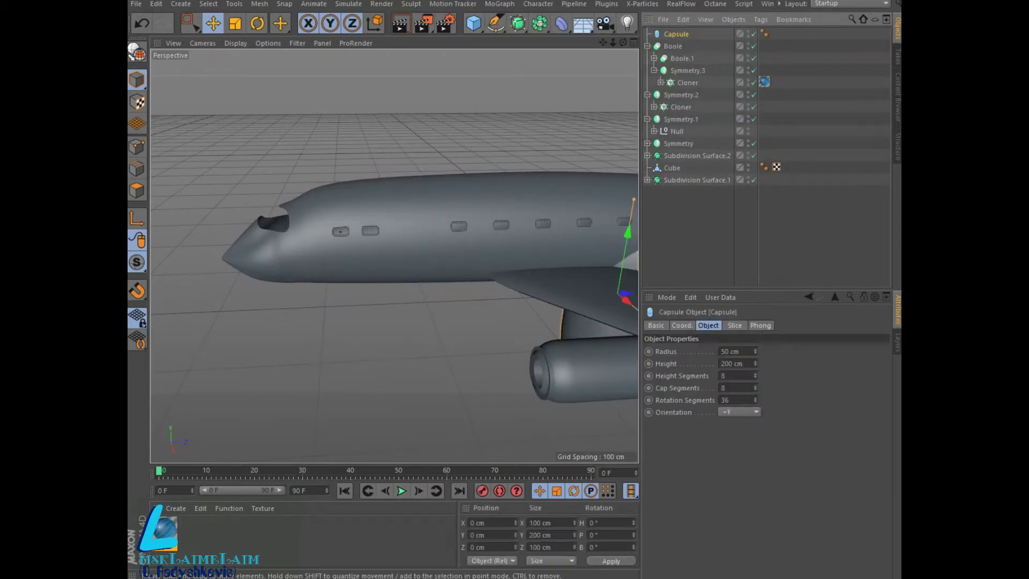
Slide the capsule along the fuselage, shrink its radius, and set its height to 50 cm.
mouse_move(623, 42)
left_mouse_down()
mouse_move(394, 256)
mouse_move(408, 252)
left_mouse_up()
left_click_drag(570, 289, 336, 286)
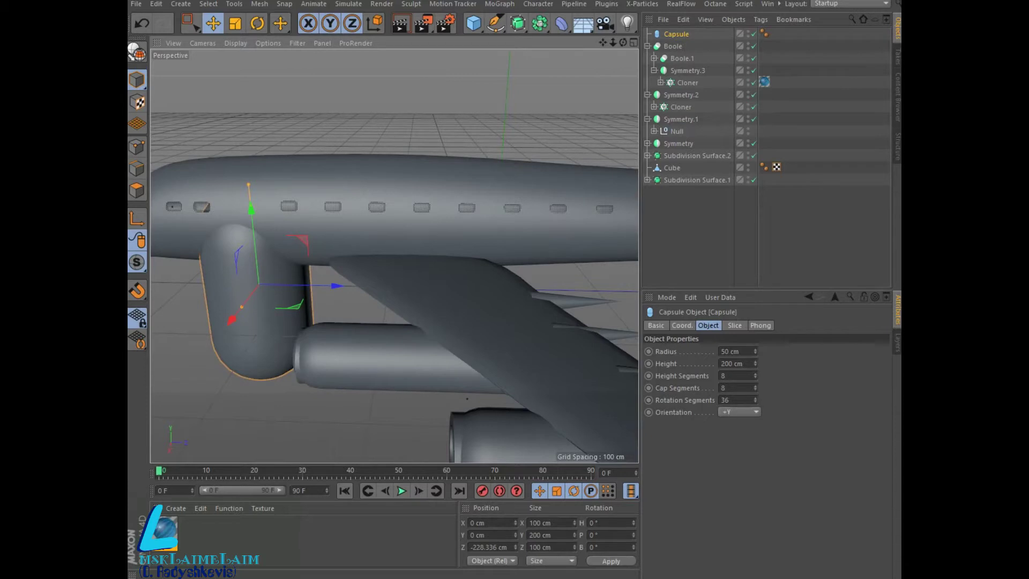
left_click_drag(242, 306, 257, 287)
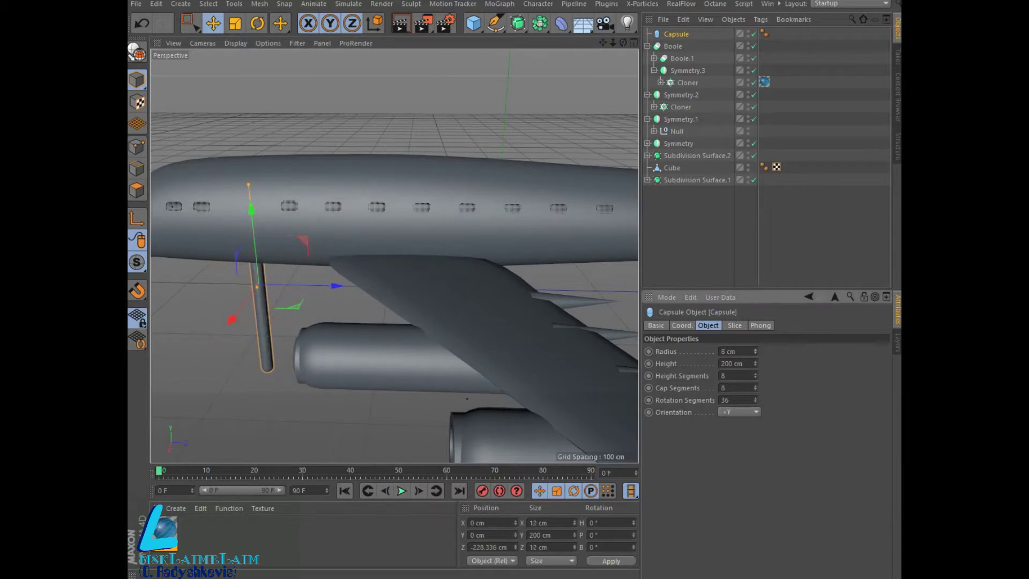
left_click(728, 364)
type("50")
key("Return")
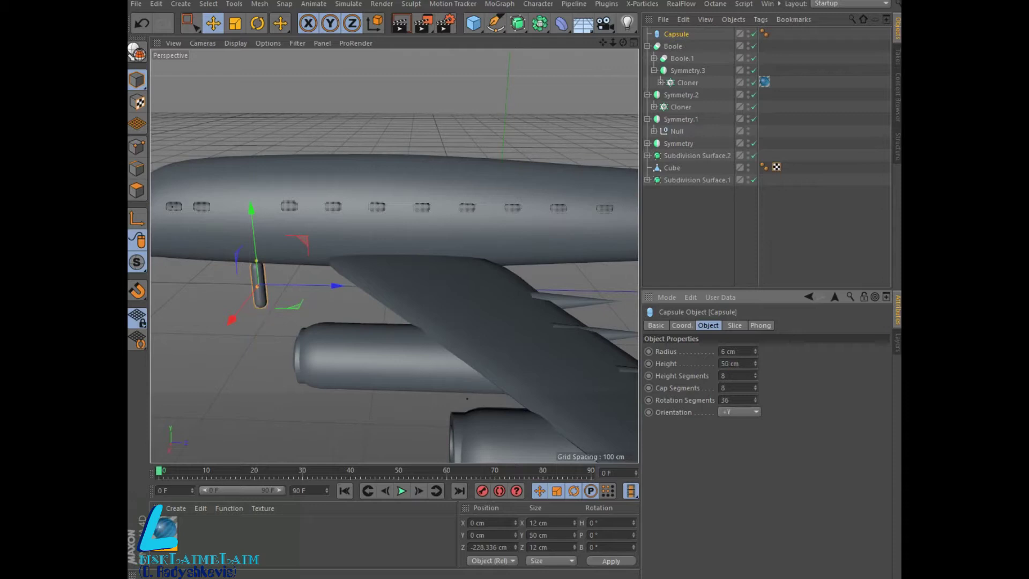
Place the capsule on the fuselage side near the nose with a 9 cm radius.
left_click_drag(253, 268, 248, 177)
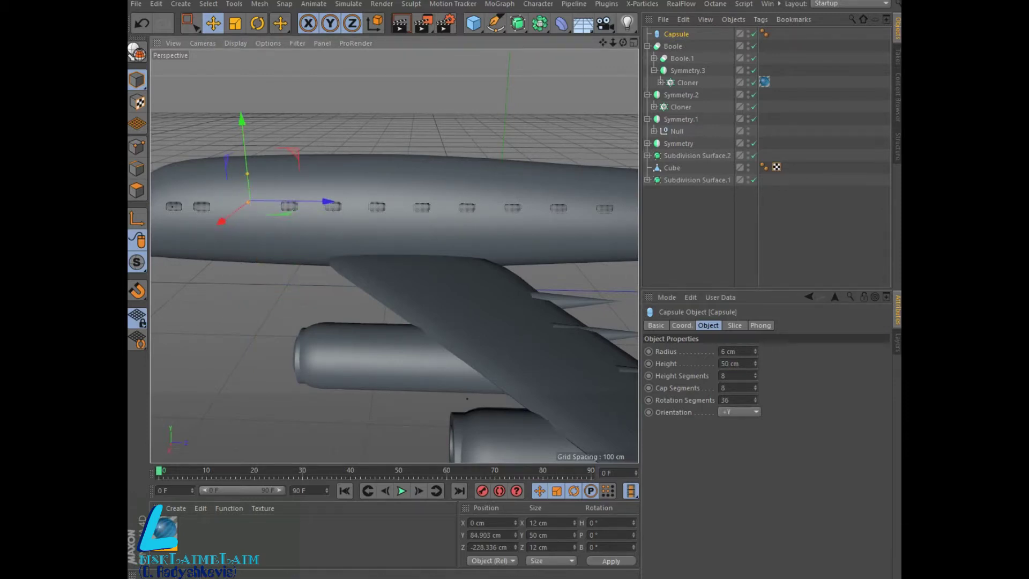
left_click_drag(429, 241, 349, 230, "alt")
left_click_drag(279, 190, 219, 206)
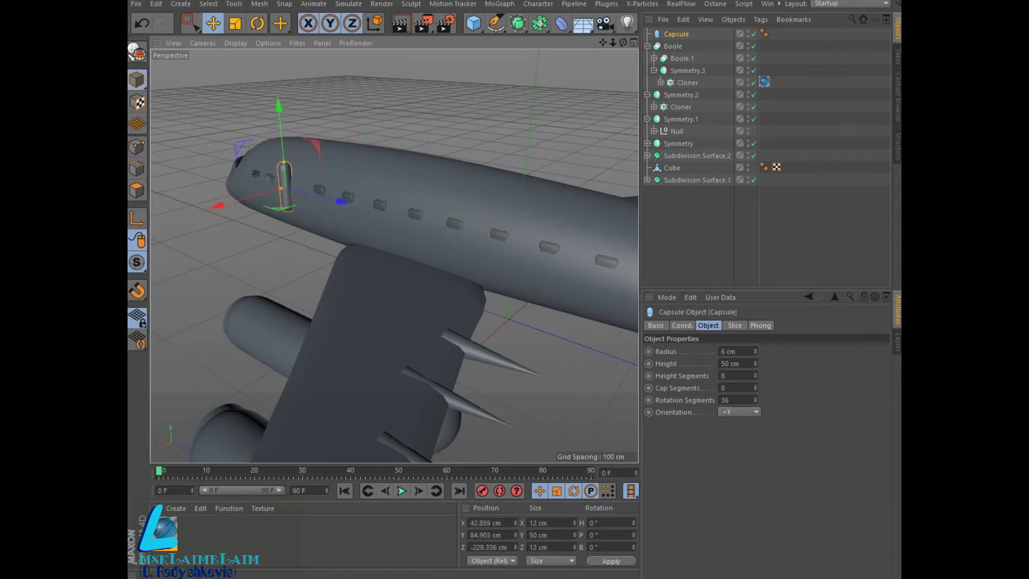
left_click_drag(395, 256, 395, 256, "alt")
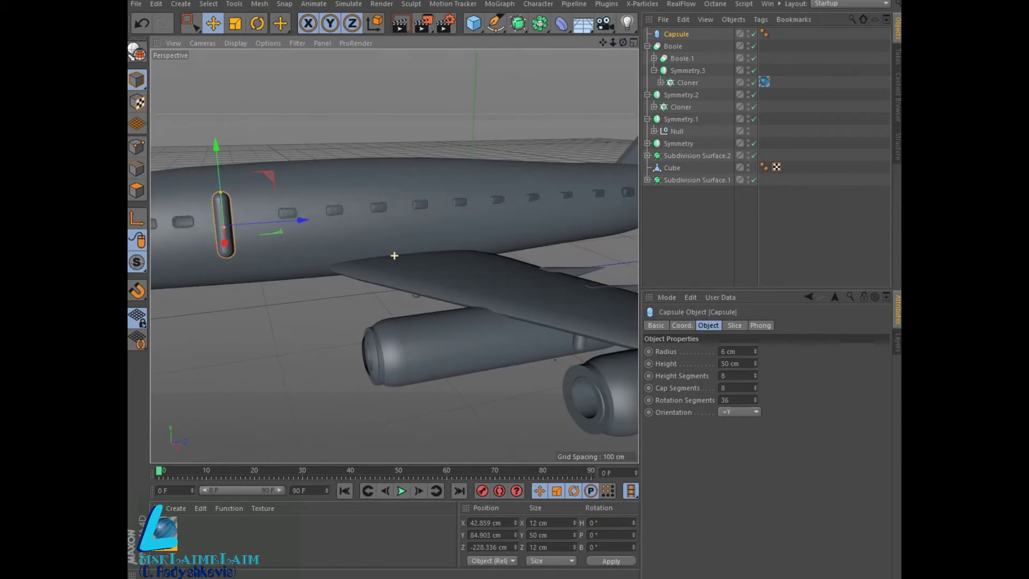
left_click_drag(755, 352, 755, 343)
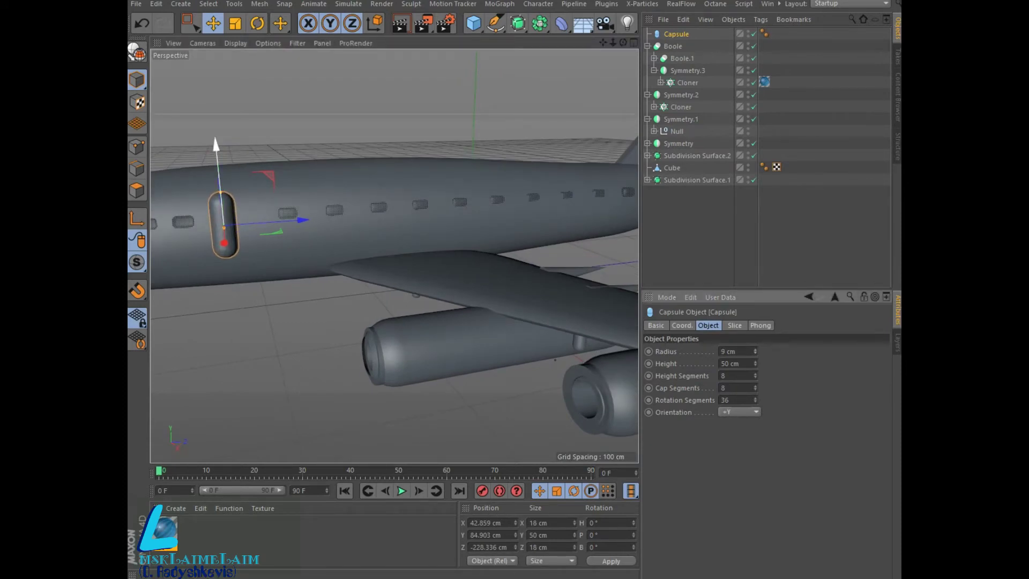
left_click_drag(217, 150, 217, 159)
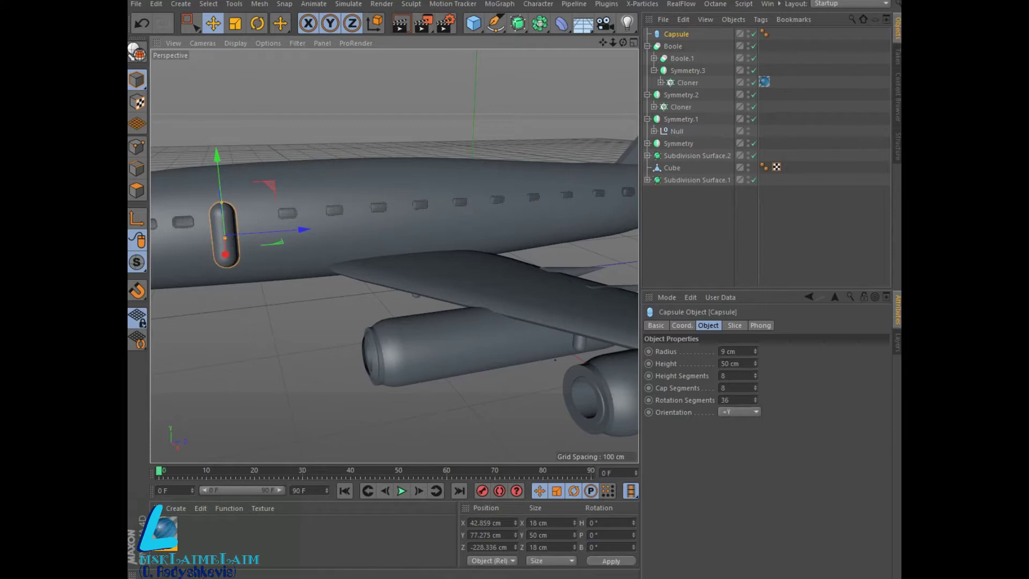
Set the capsule's height segments to 4.
double_click(729, 375)
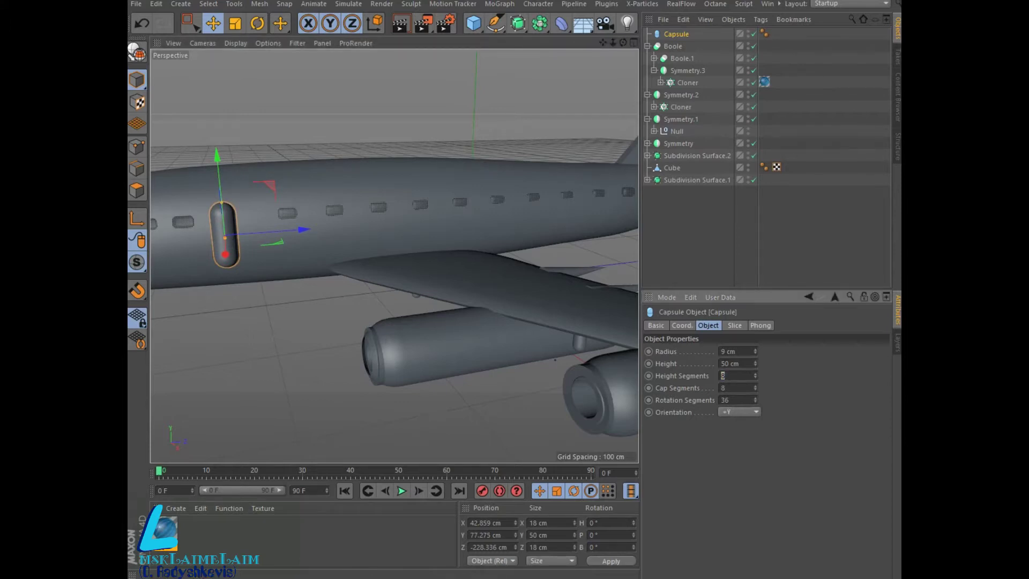
type("4")
key("Return")
Set 4 cap segments and 6 rotation segments, then render a preview of the nose.
key("Tab")
type("4")
key("Tab")
type("20")
left_click_drag(755, 400, 756, 408)
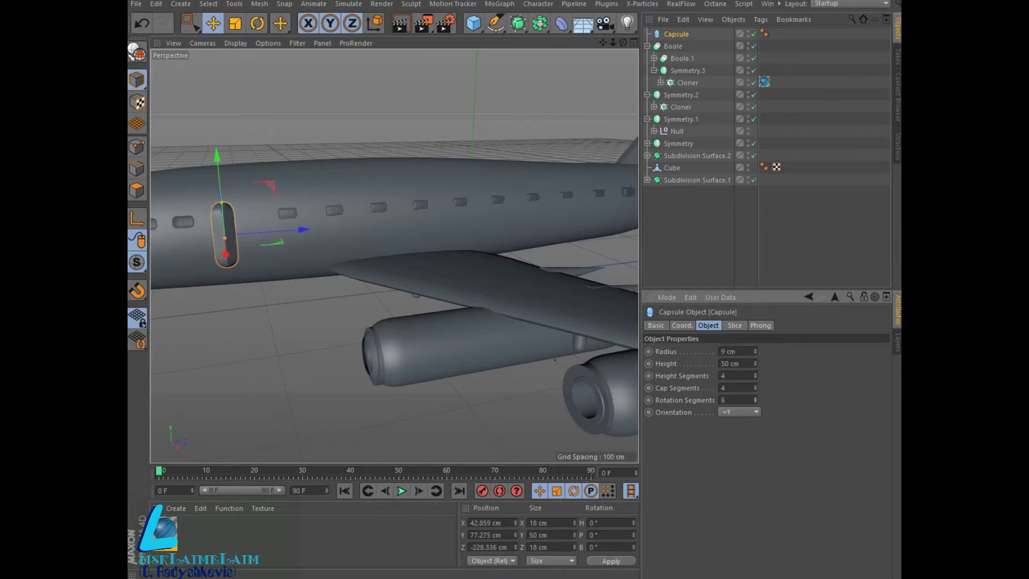
left_click_drag(375, 258, 395, 256, "alt")
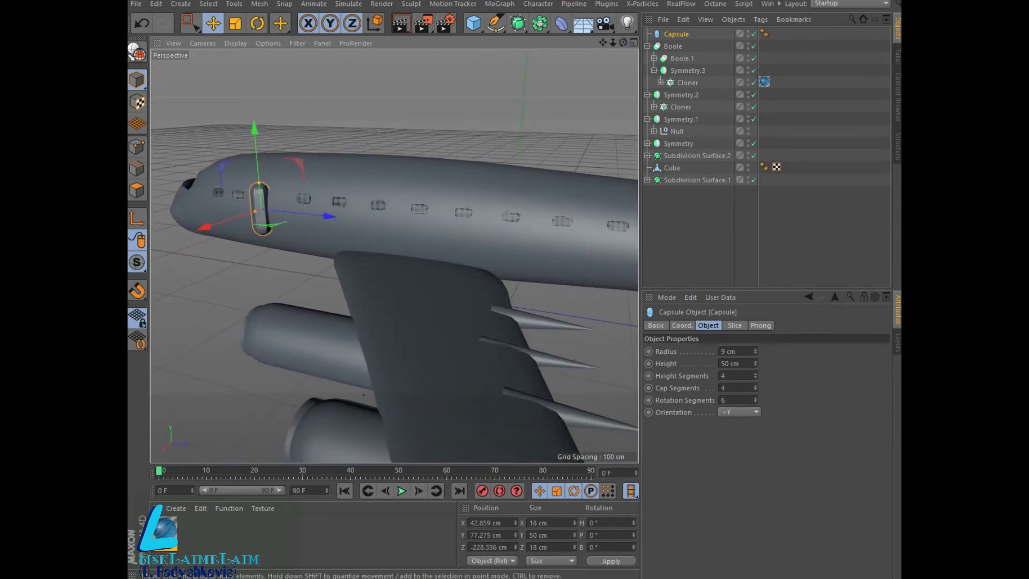
left_click(399, 23)
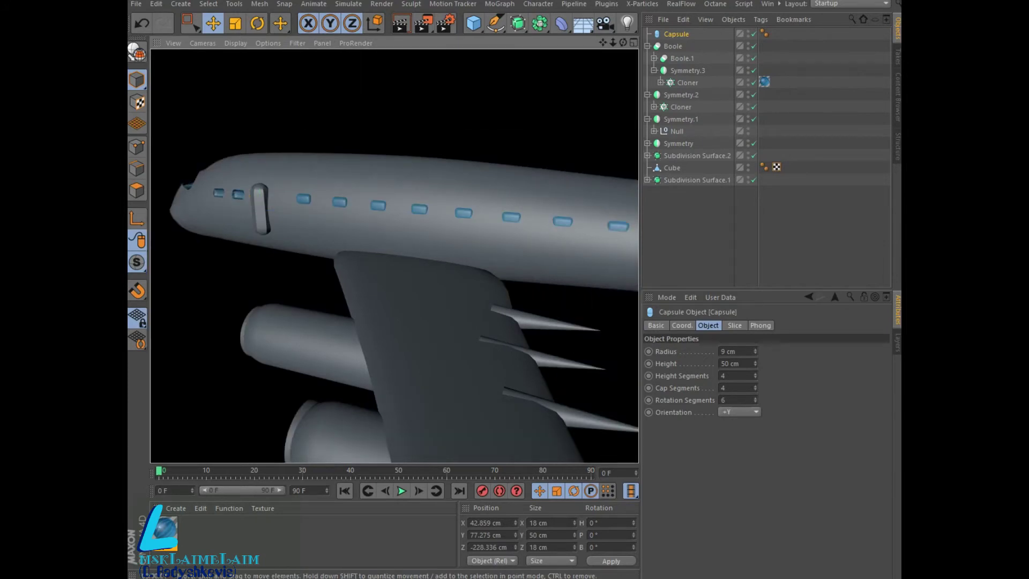
Nudge the door capsule slightly along the fuselage and test-render it.
left_click_drag(754, 400, 755, 397)
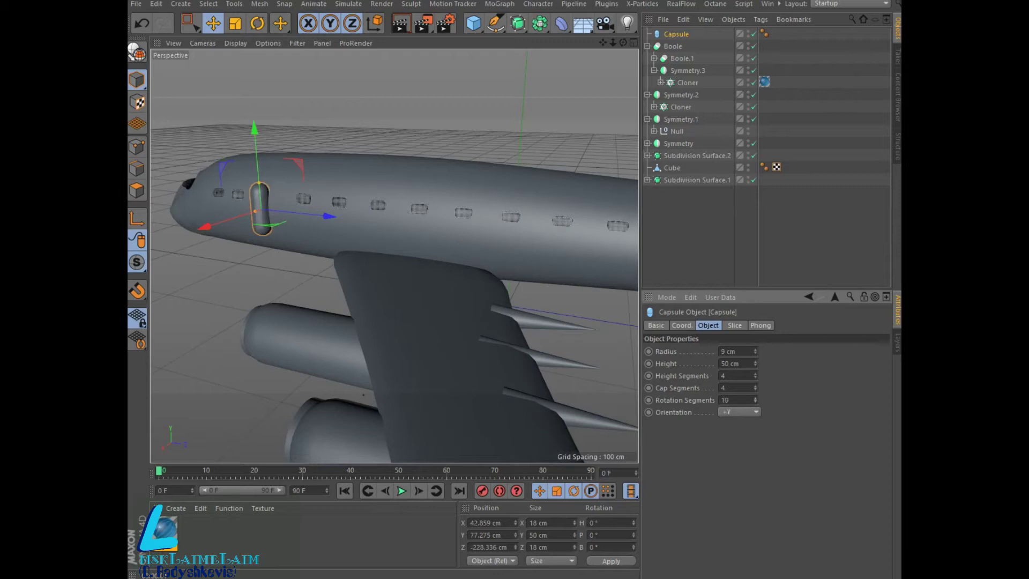
left_click_drag(204, 227, 208, 226)
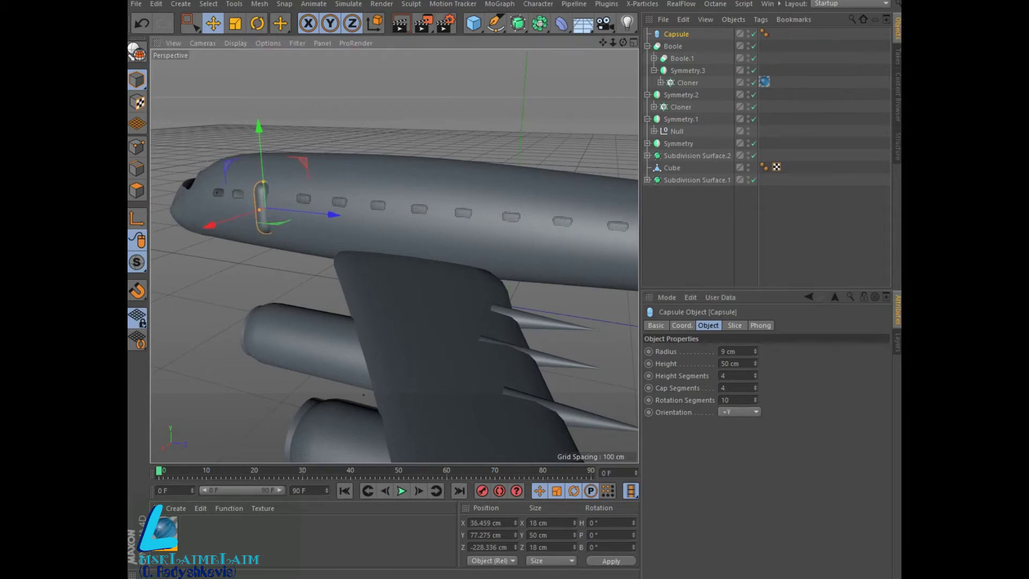
left_click_drag(375, 252, 396, 255, "alt")
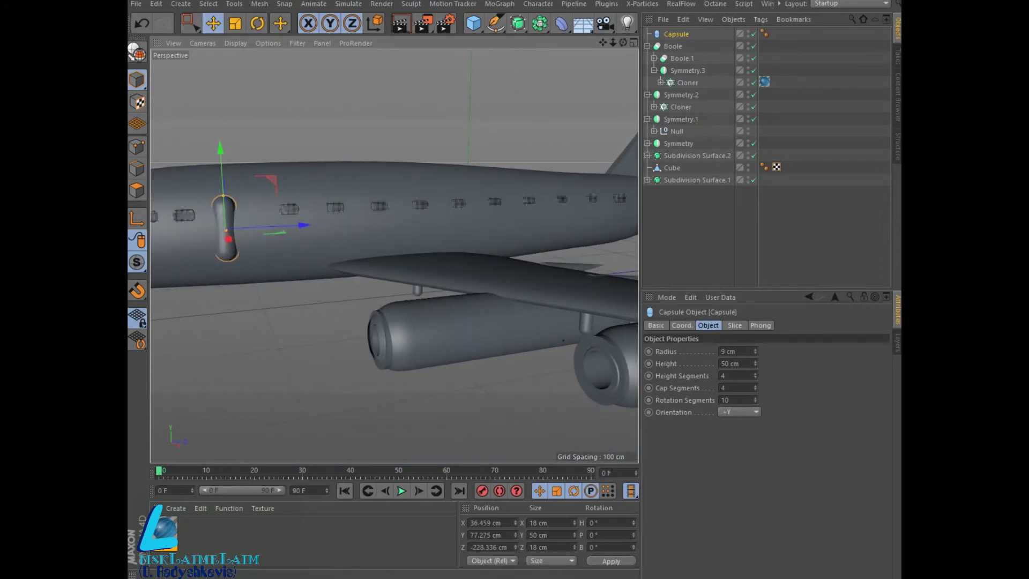
left_click(401, 23)
Give the capsule 49 cm height, 11 rotation segments and 11 cm radius, then re-render.
left_click_drag(755, 364, 755, 368)
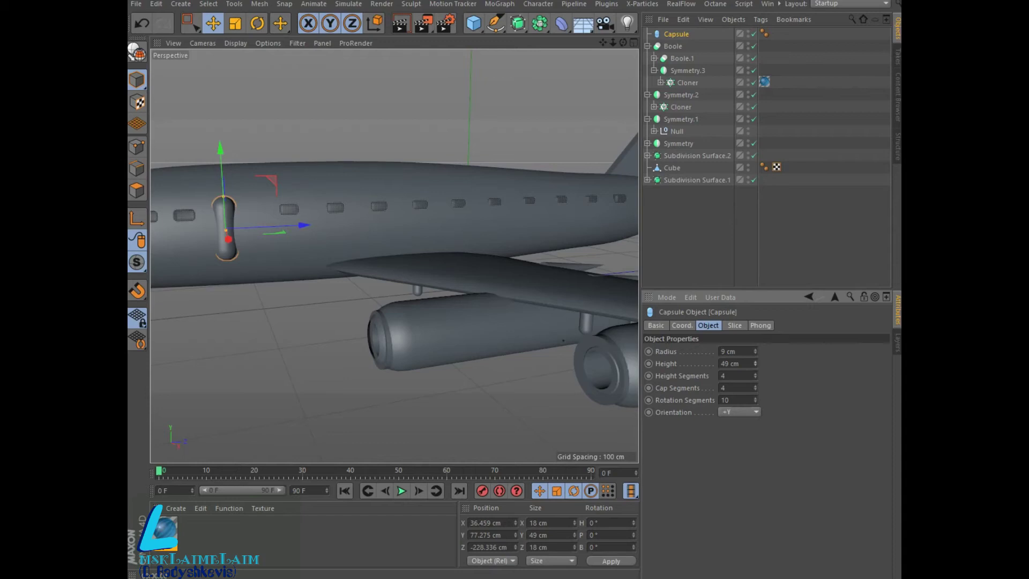
left_click_drag(755, 400, 755, 401)
left_click_drag(755, 401, 754, 399)
left_click_drag(755, 352, 755, 348)
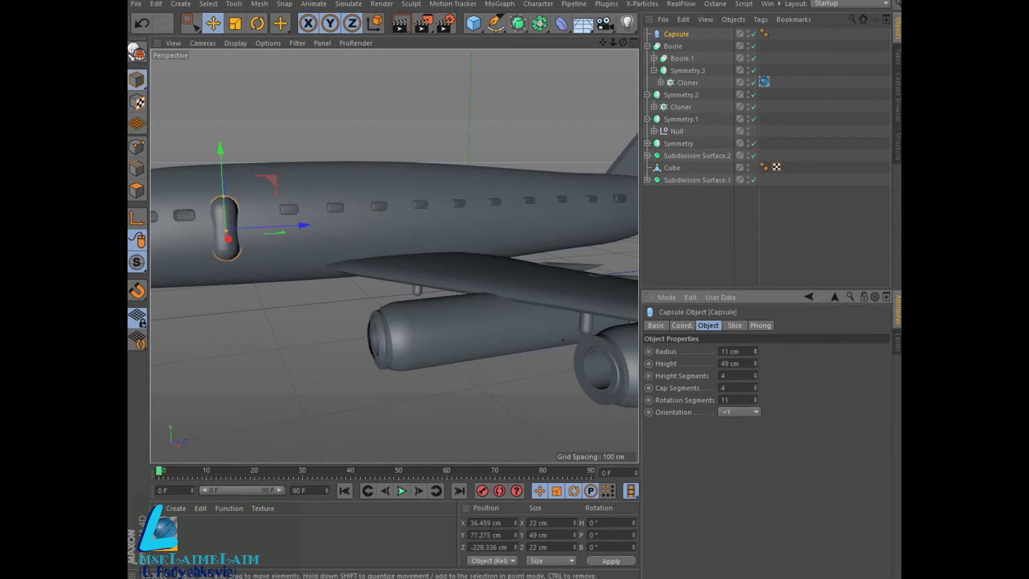
left_click_drag(623, 42, 395, 255)
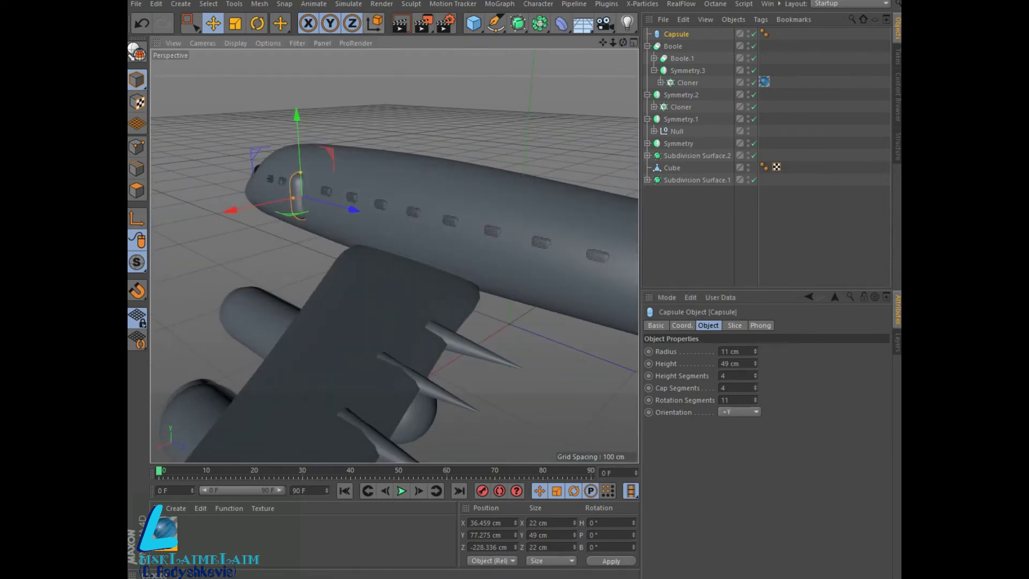
left_click(401, 23)
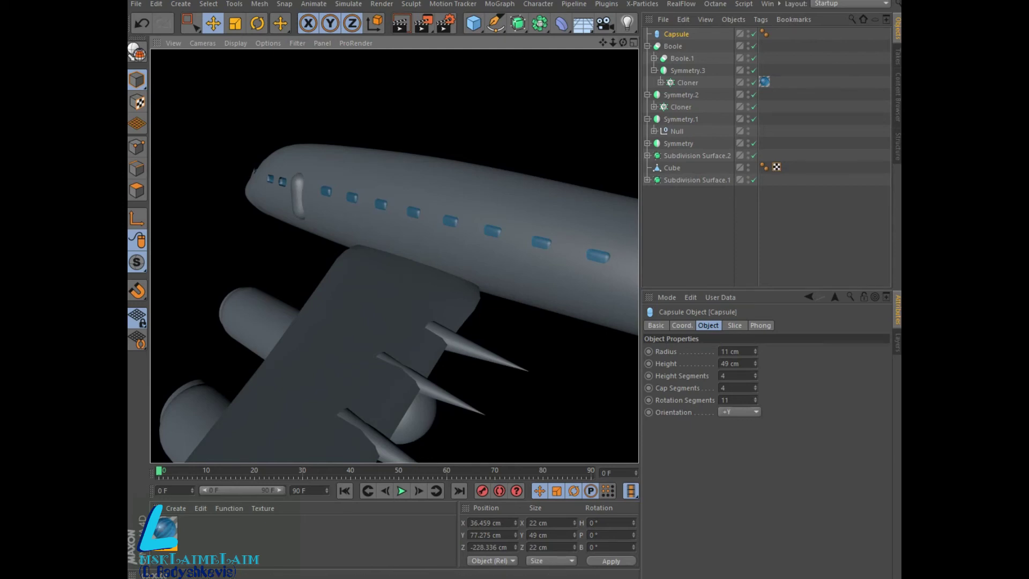
left_click_drag(623, 42, 623, 42)
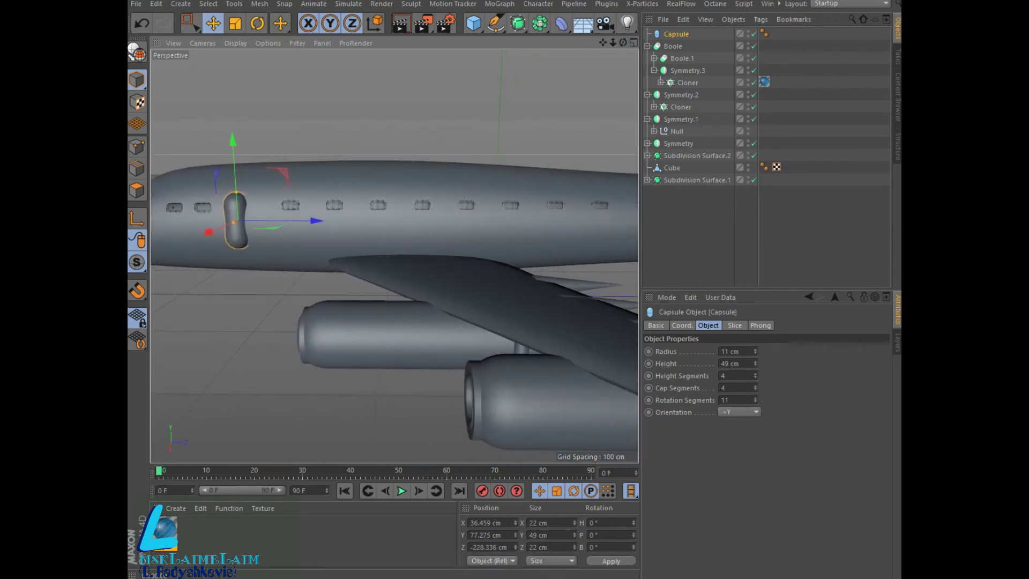
left_click(540, 23)
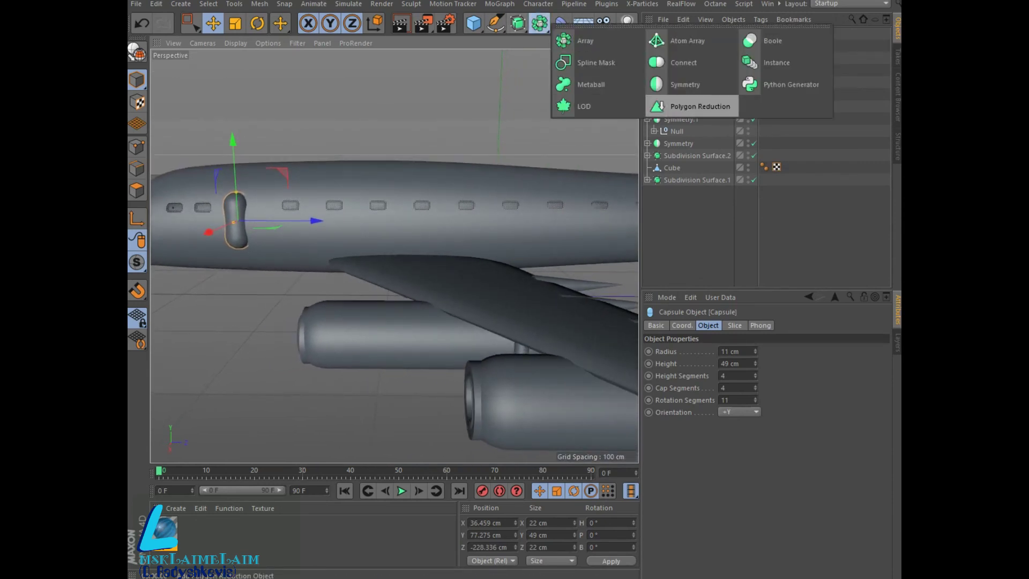
Mirror the Capsule door across the fuselage inside a new Symmetry.3, then orbit out to check.
left_click(685, 84)
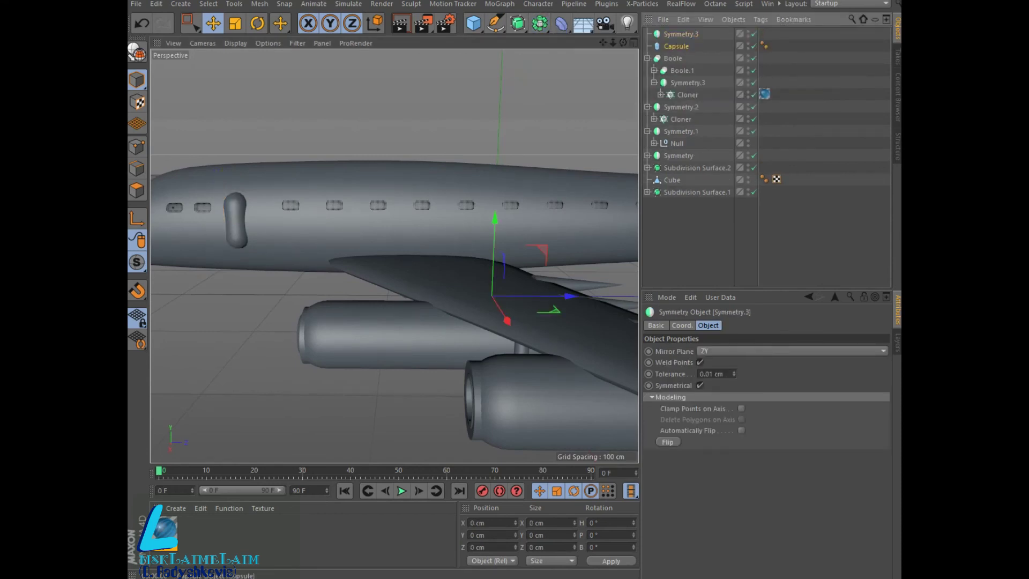
left_click_drag(676, 46, 681, 33)
left_click_drag(393, 252, 394, 256, "alt")
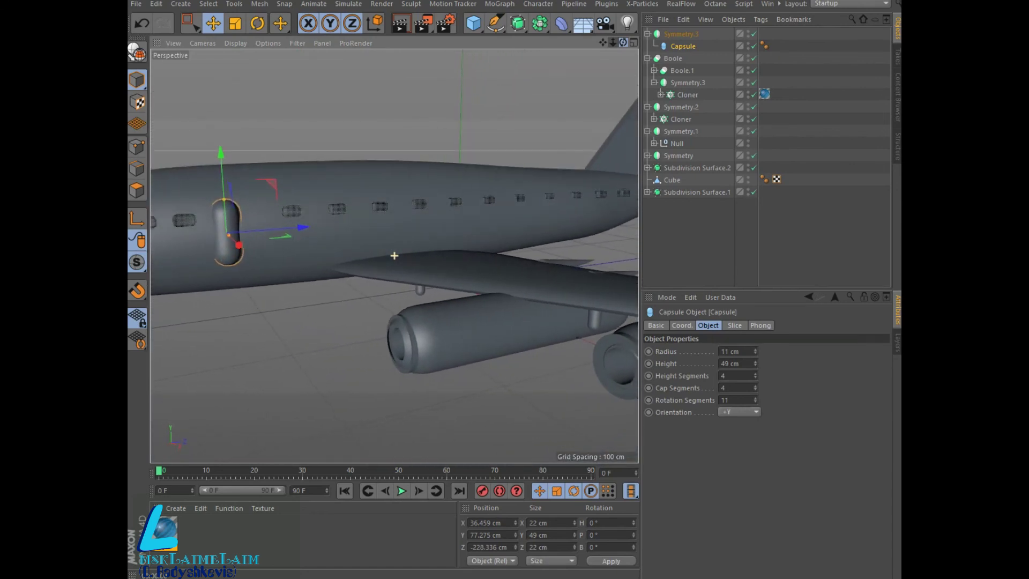
left_click_drag(395, 256, 395, 256, "alt")
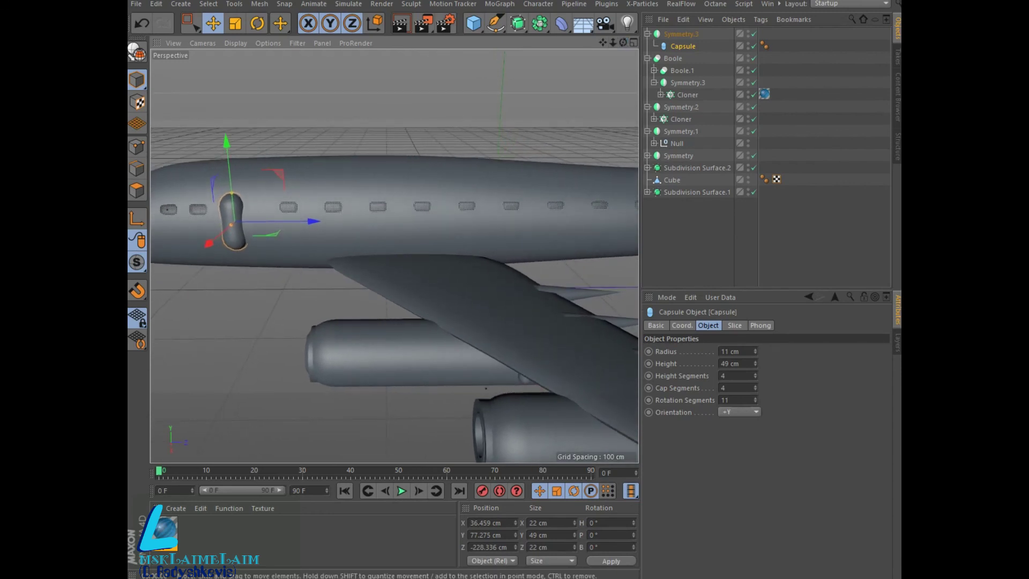
scroll(394, 255, "down", 3)
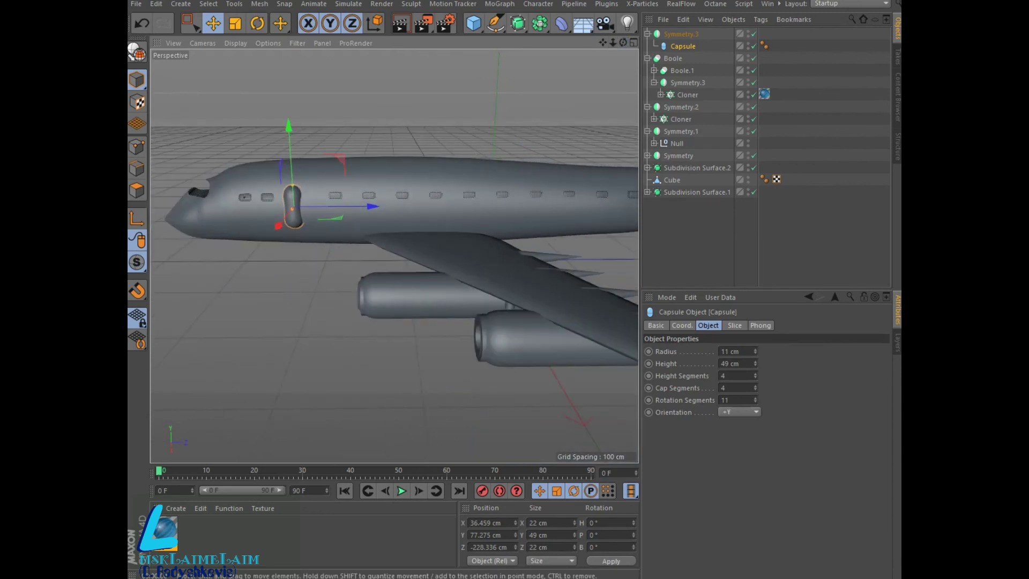